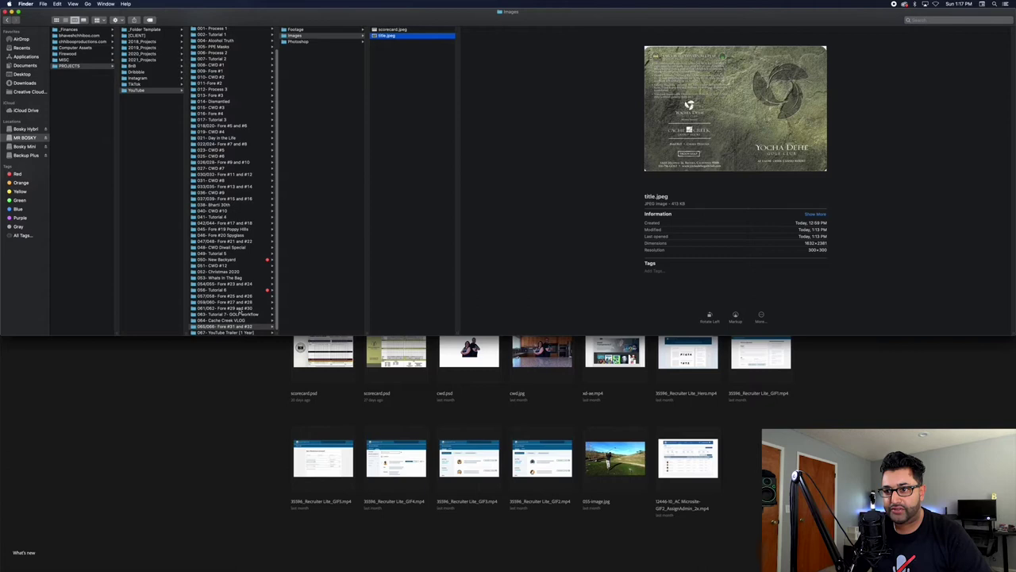
Copy all folders except Footage, Images and Photoshop from 061/062- Fore #29 and #30 into 065/066- Fore #31 and #32.
click(239, 309)
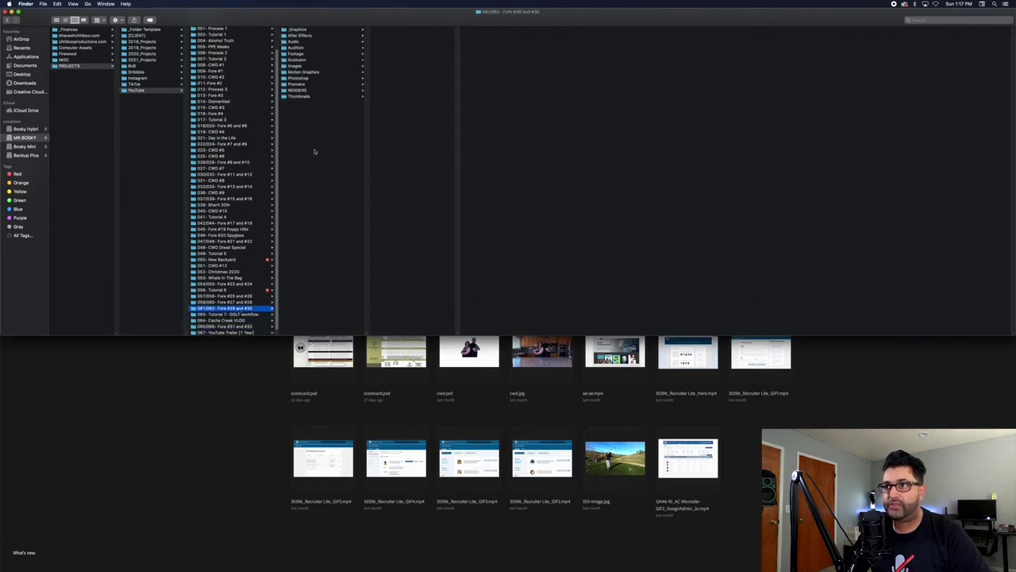
drag(314, 152, 312, 3)
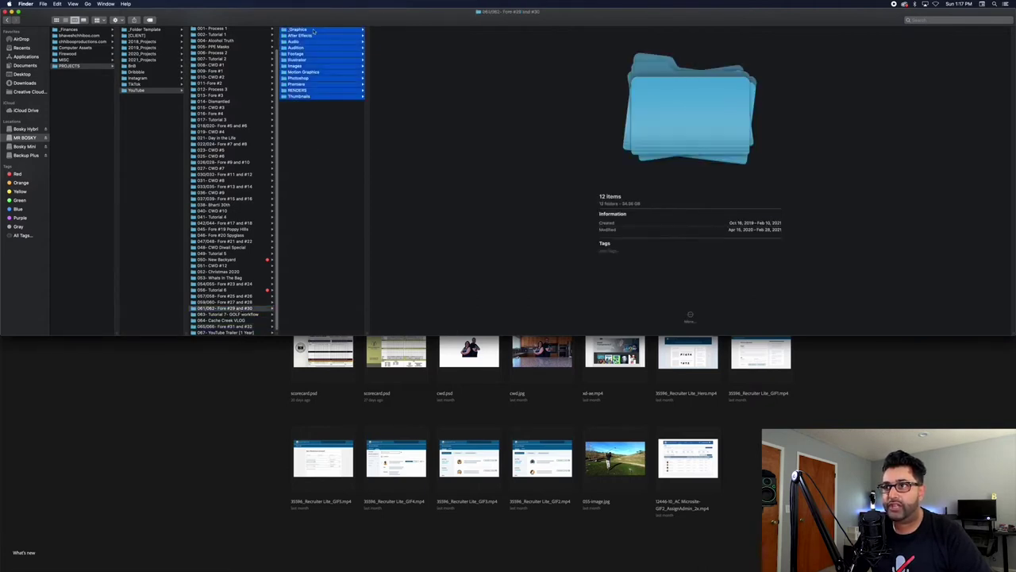
super+click(311, 54)
super+click(295, 66)
super+click(299, 79)
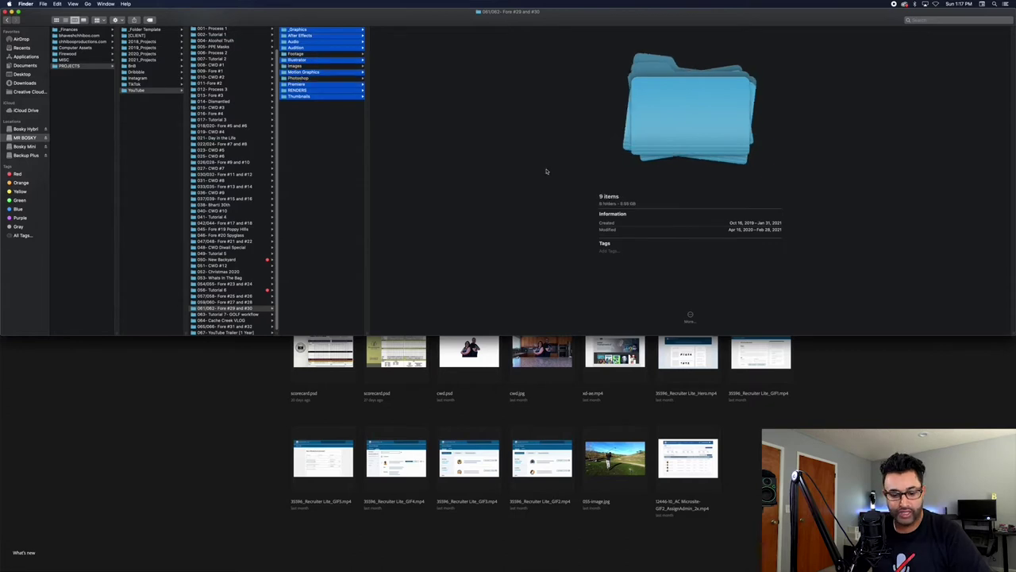
click(238, 326)
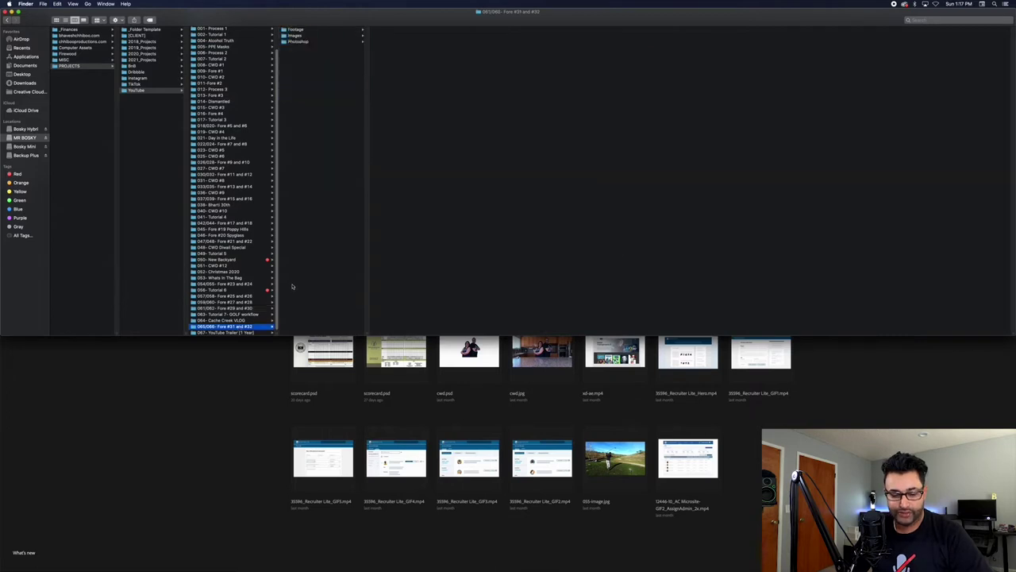
key(super+v)
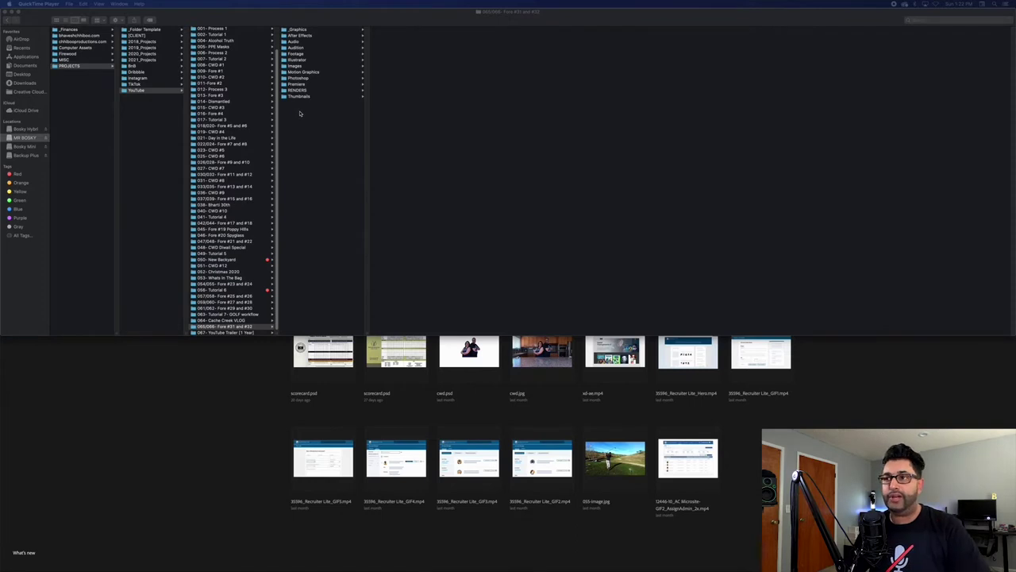
Delete all the old videos and thumbnail images from the RENDERS folder of 065/066- Fore #31 and #32.
click(312, 92)
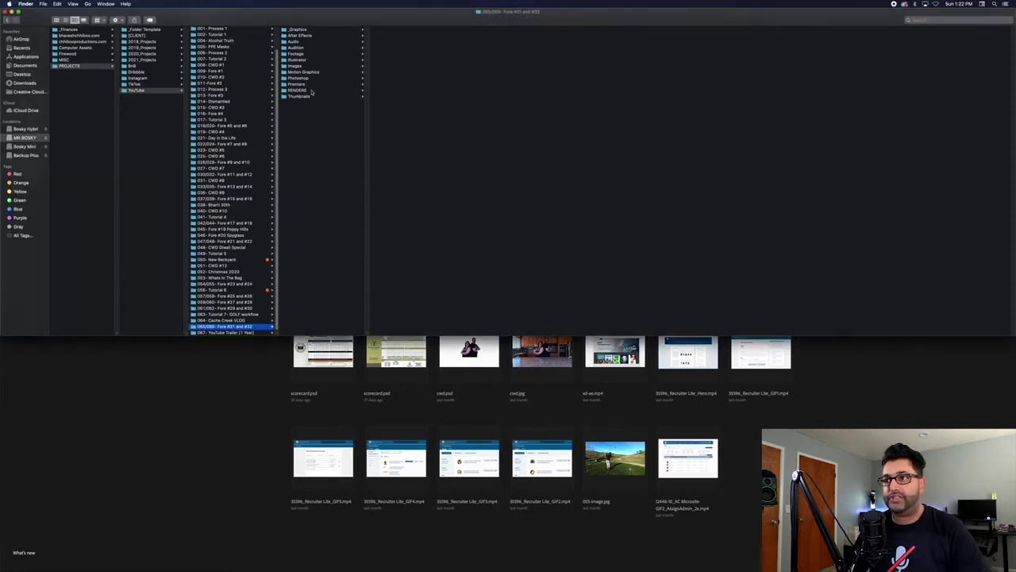
click(310, 91)
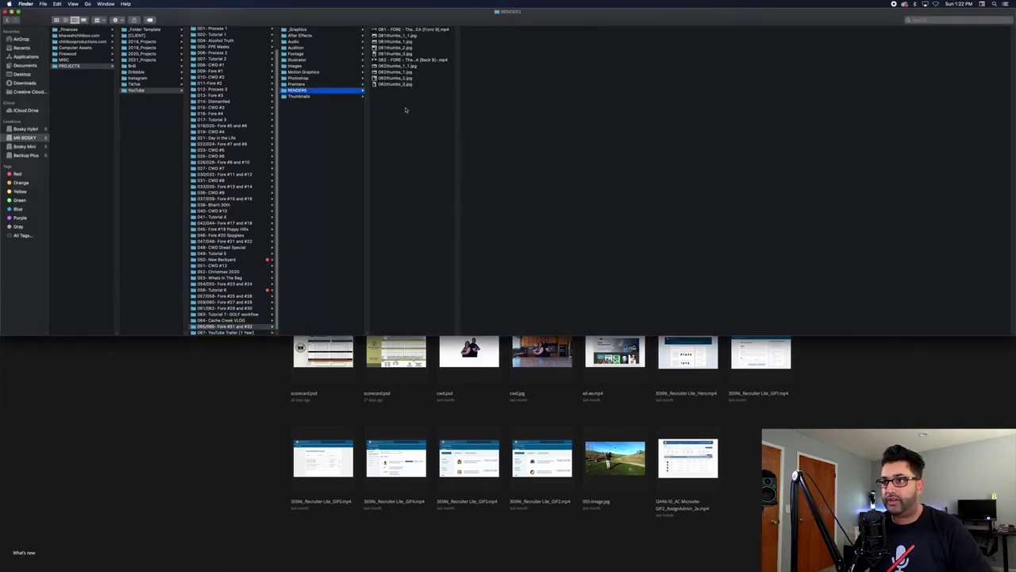
drag(407, 109, 388, 6)
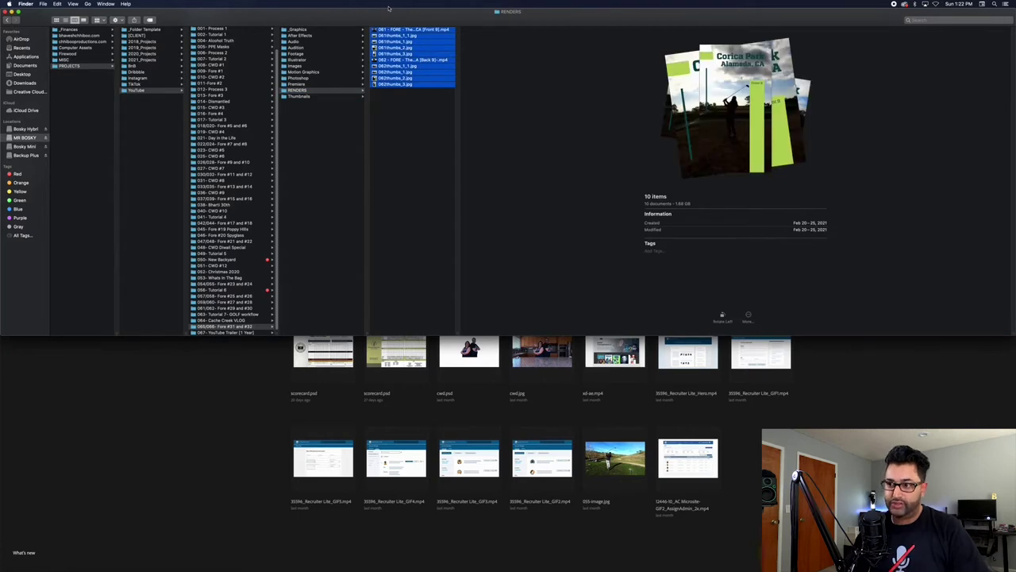
key(Left)
Rename the Illustrator file in the Thumbnails folder to 065/066 thumbs.ai.
key(Down)
key(Right)
key(Down)
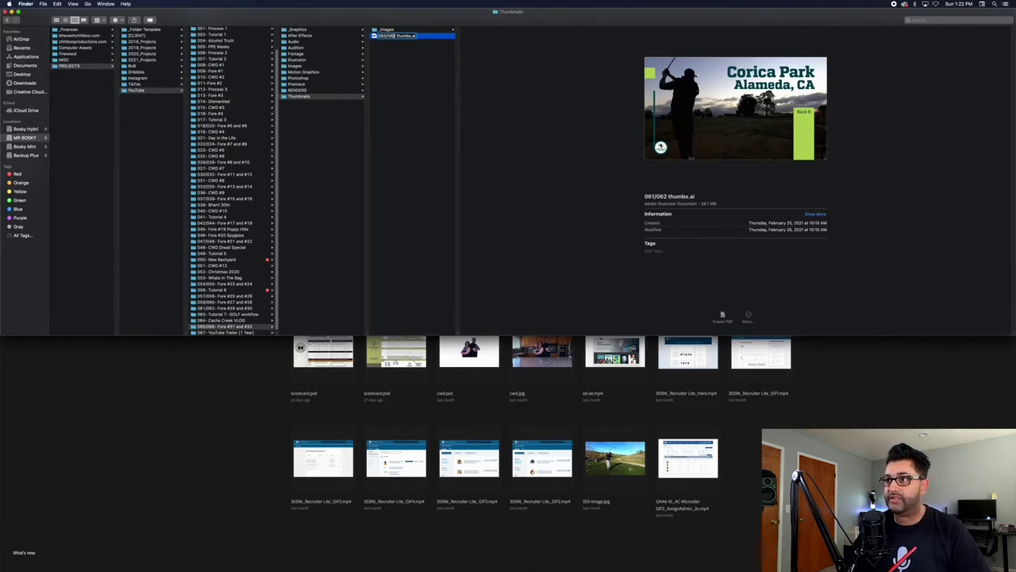
Delete all the old files from the _Images folder inside Thumbnails.
key(Up)
key(Right)
key(Down)
key(super+a)
key(super+BackSpace)
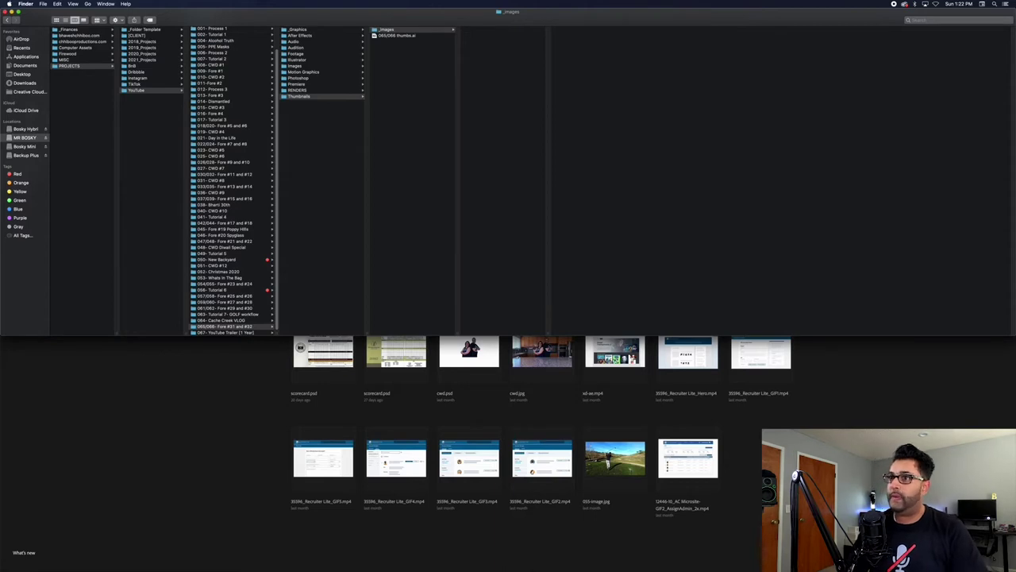
key(Left)
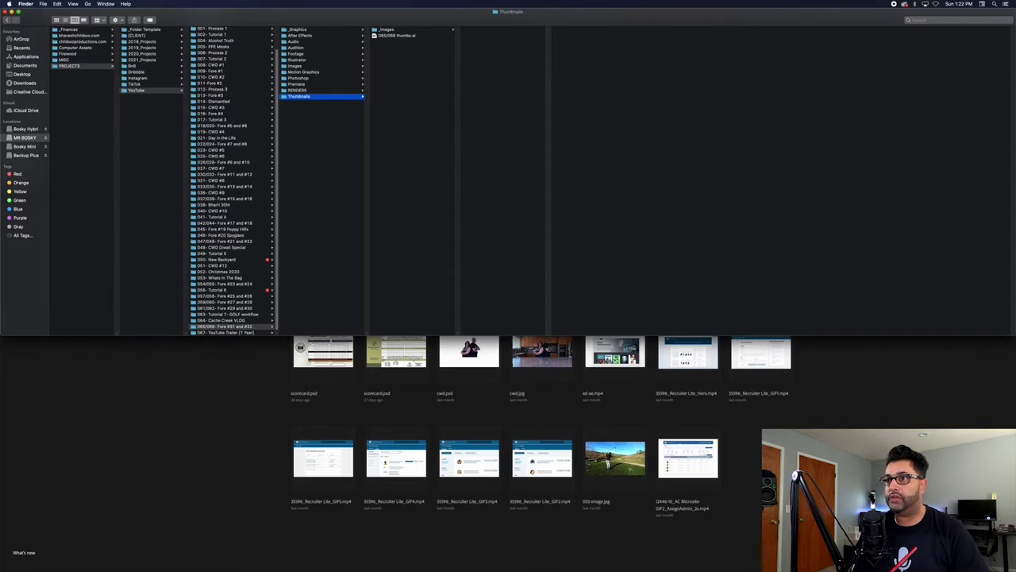
Delete all the ball tracer movies from the _tracers-back9 folder in Motion Graphics of the 065/066 project.
key(Left)
key(Up)
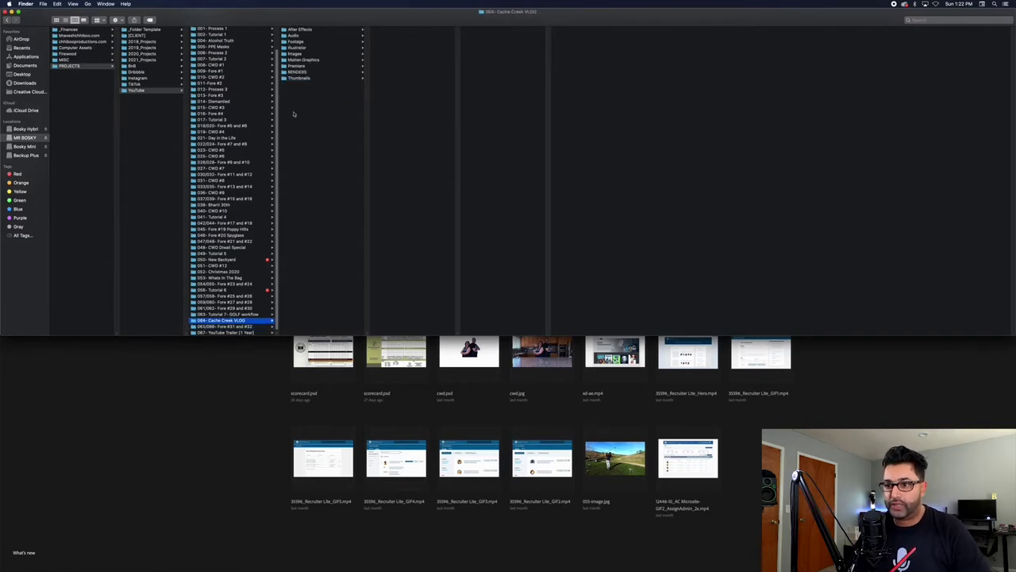
click(254, 327)
click(315, 66)
click(314, 72)
click(403, 31)
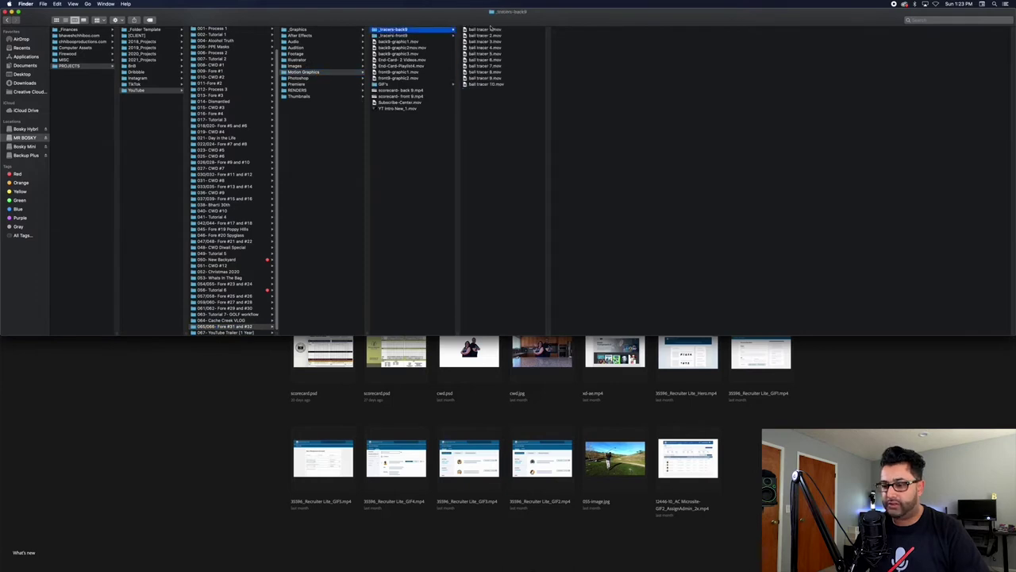
drag(512, 108, 489, 2)
key(Left)
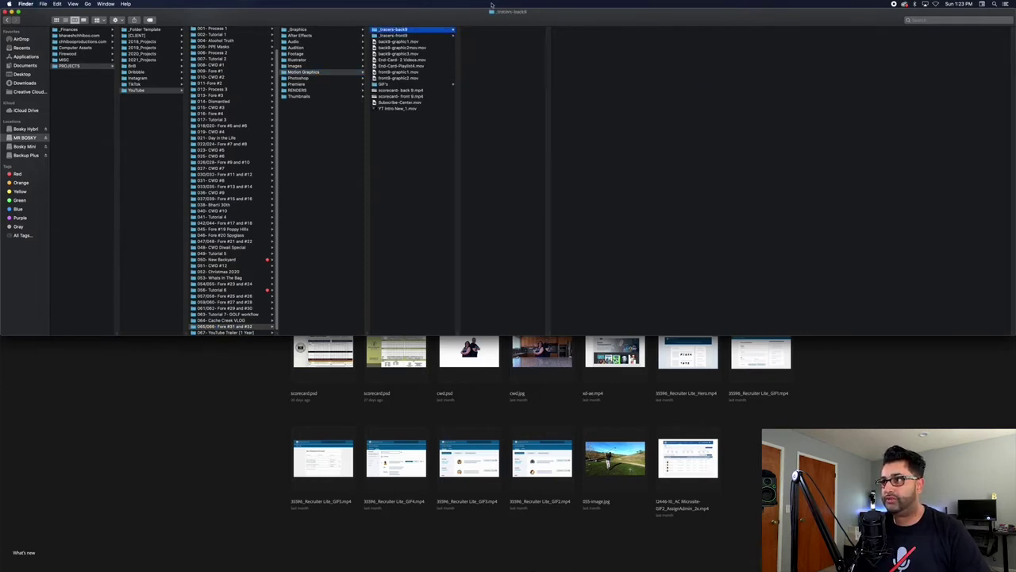
Delete all the ball tracer movies from the _tracers-front9 folder in Motion Graphics.
key(Down)
key(Right)
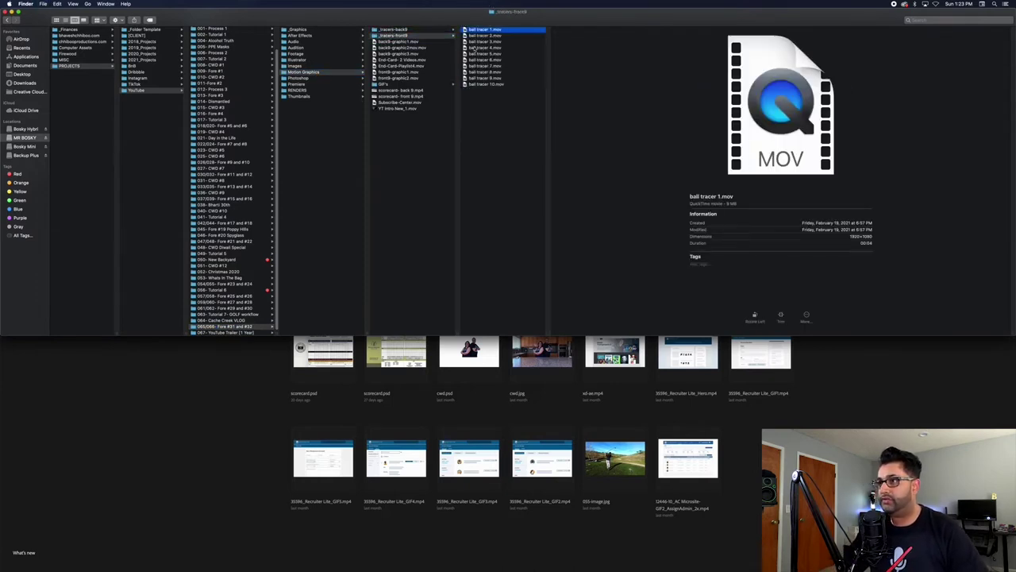
drag(508, 95, 496, 3)
key(super+BackSpace)
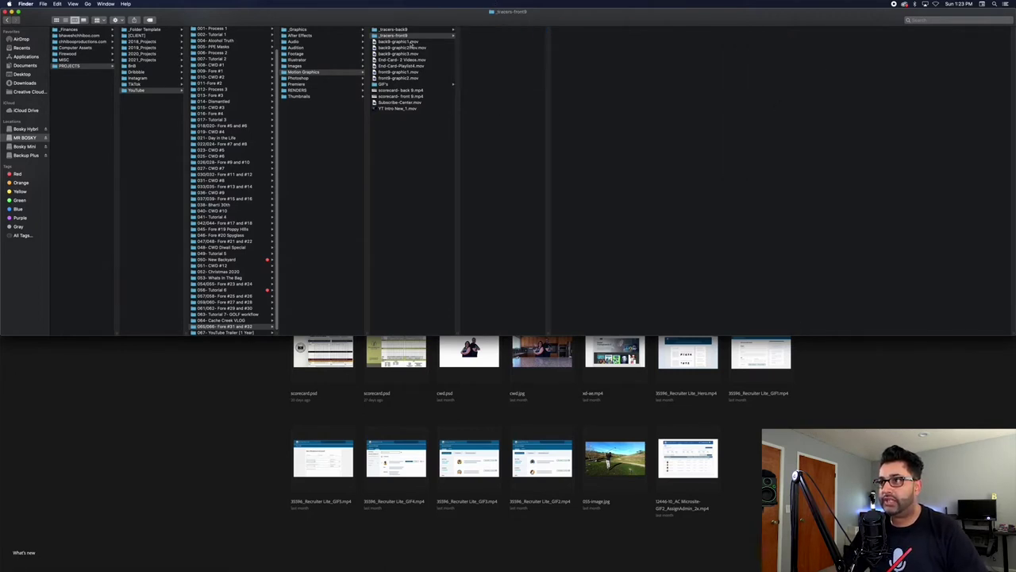
Delete the three back9-graphic movies and the two front9-graphic movies from the Motion Graphics folder.
click(406, 43)
shift+click(407, 53)
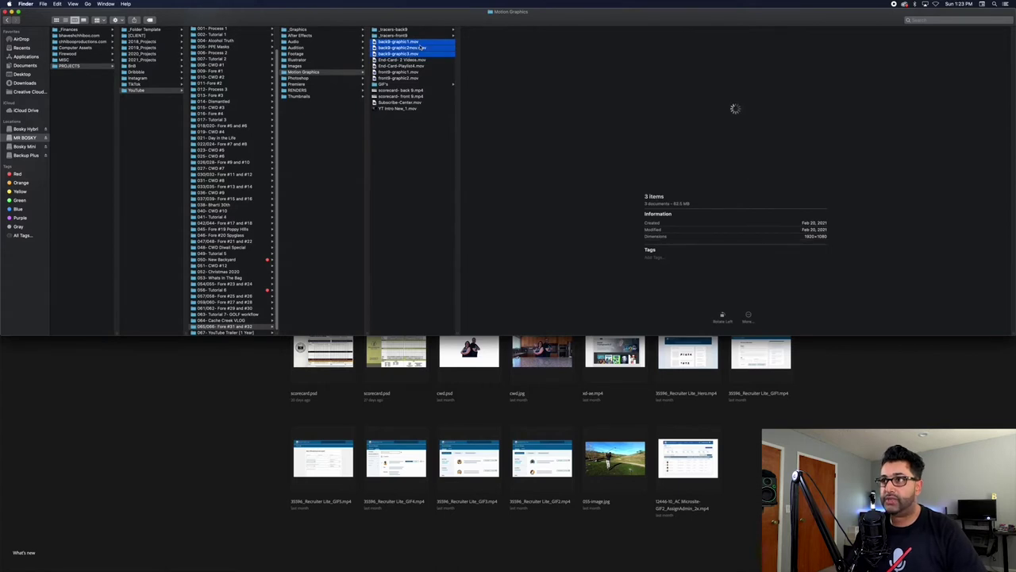
key(super+BackSpace)
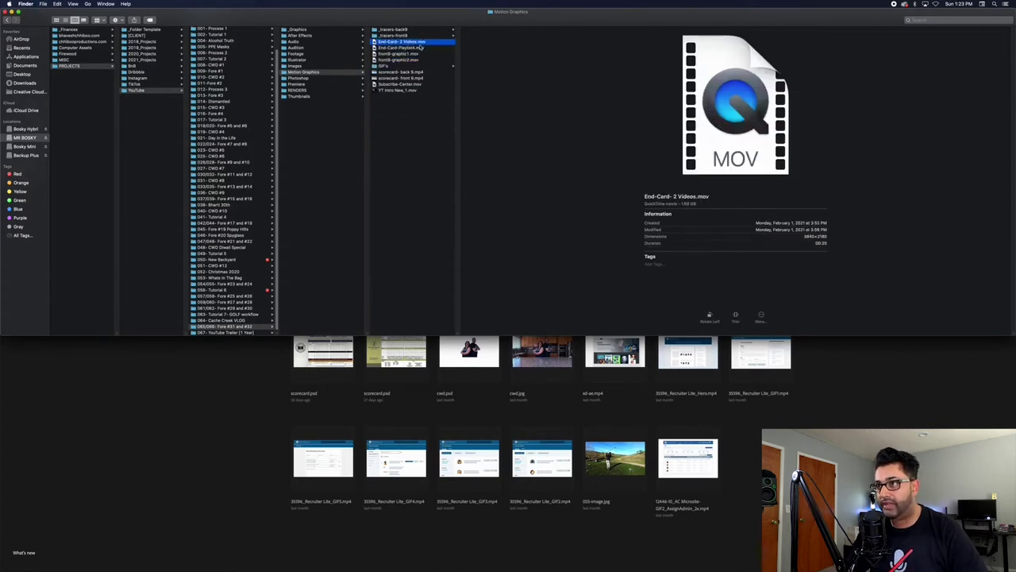
key(Down)
key(Down)
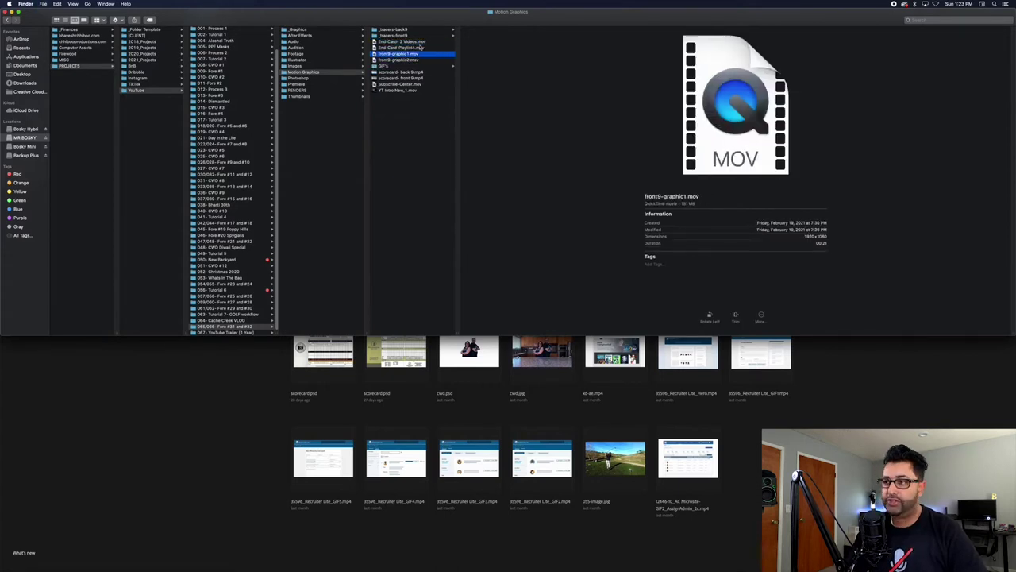
key(shift+Down)
key(super+BackSpace)
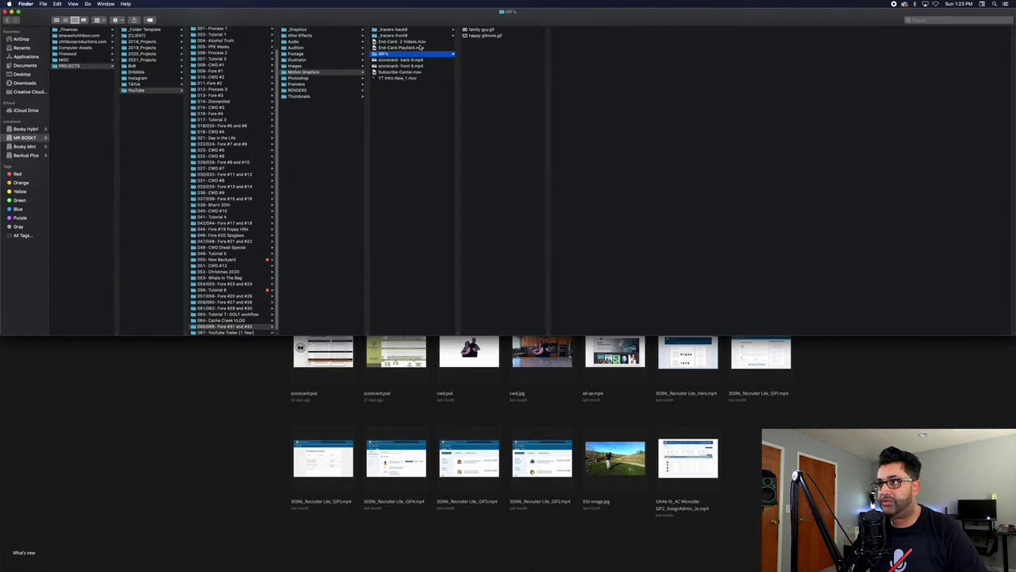
Delete both GIF files from the GIFs folder in Motion Graphics.
key(Right)
key(shift+Down)
key(super+BackSpace)
key(Left)
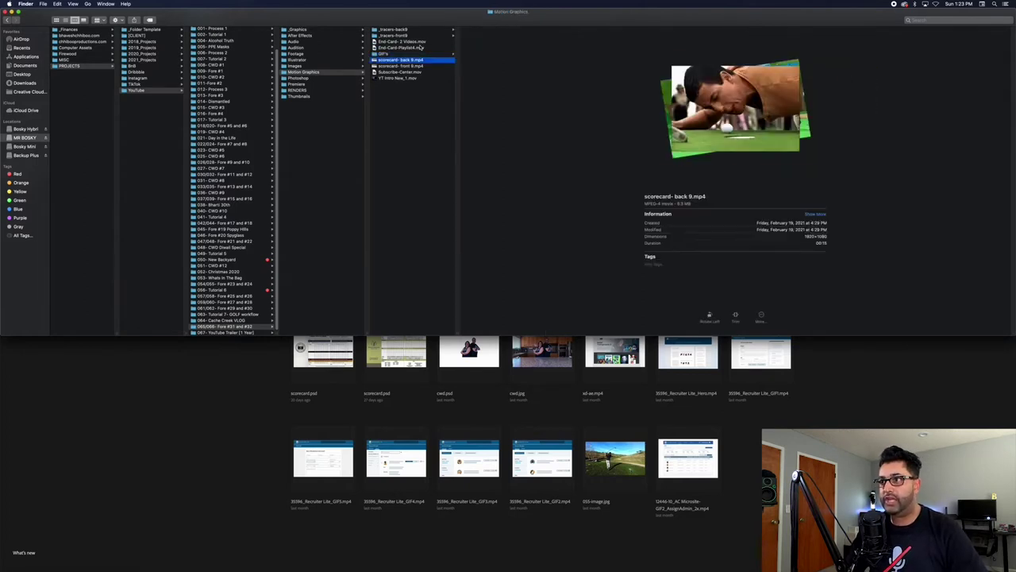
Look over the scorecard movies left in Motion Graphics and preview title.jpeg in the Images folder.
key(Down)
key(Down)
key(Down)
key(Left)
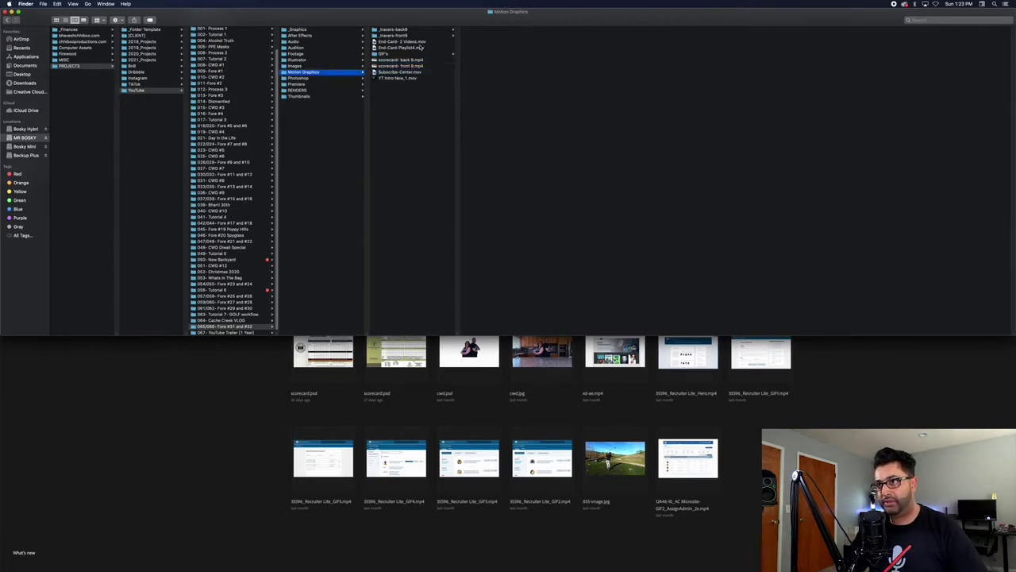
key(Up)
key(Right)
key(Down)
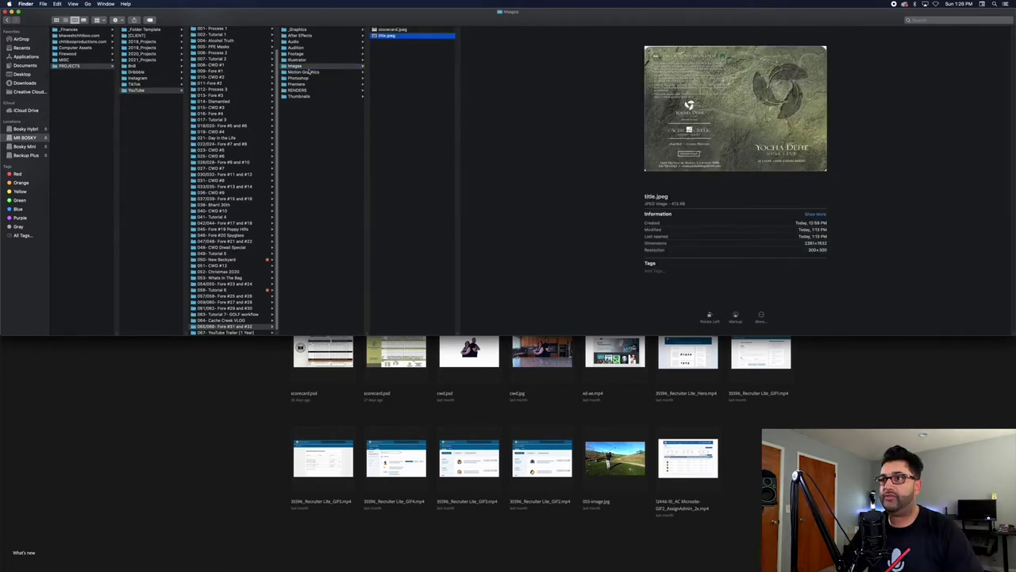
Rename the project file in the Premiere folder to YouTube- Fore #31 and #32.prproj and open it.
click(309, 84)
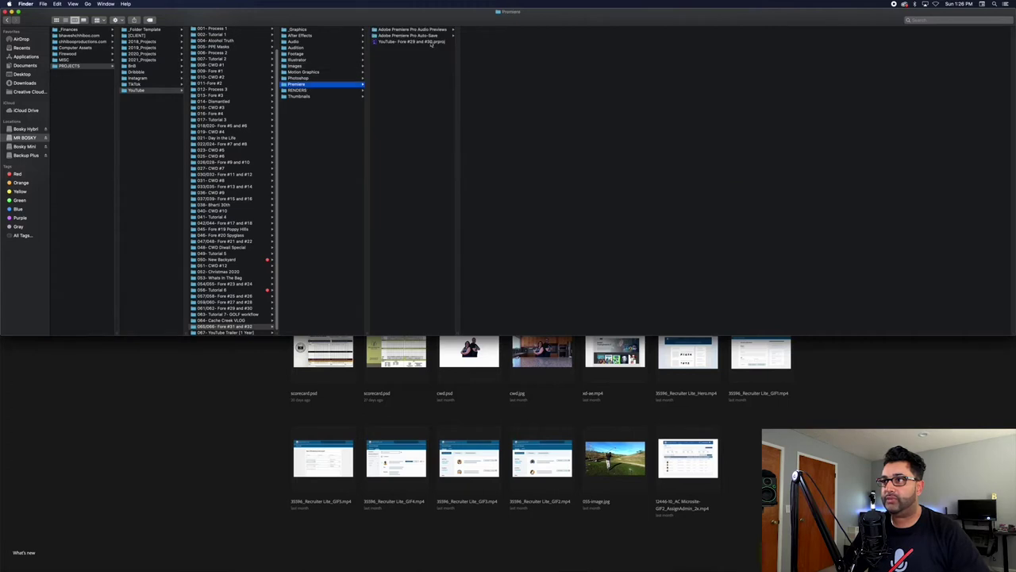
click(413, 41)
key(Return)
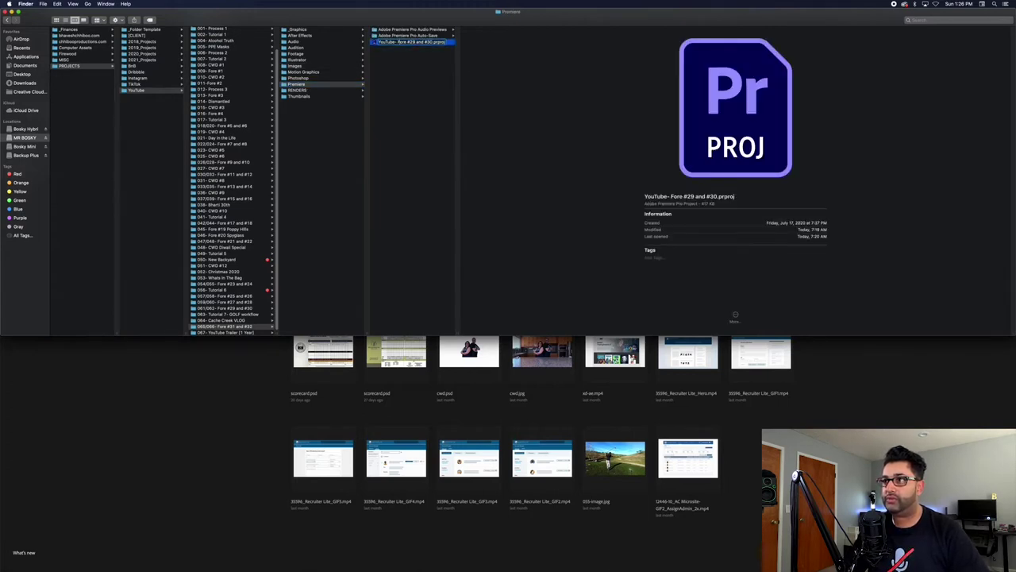
text(31)
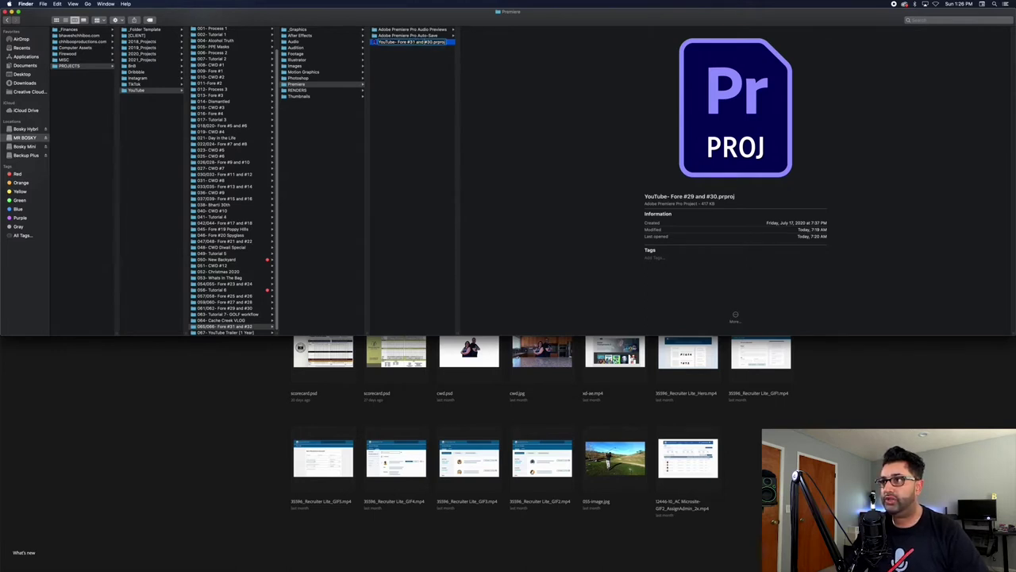
key(Return)
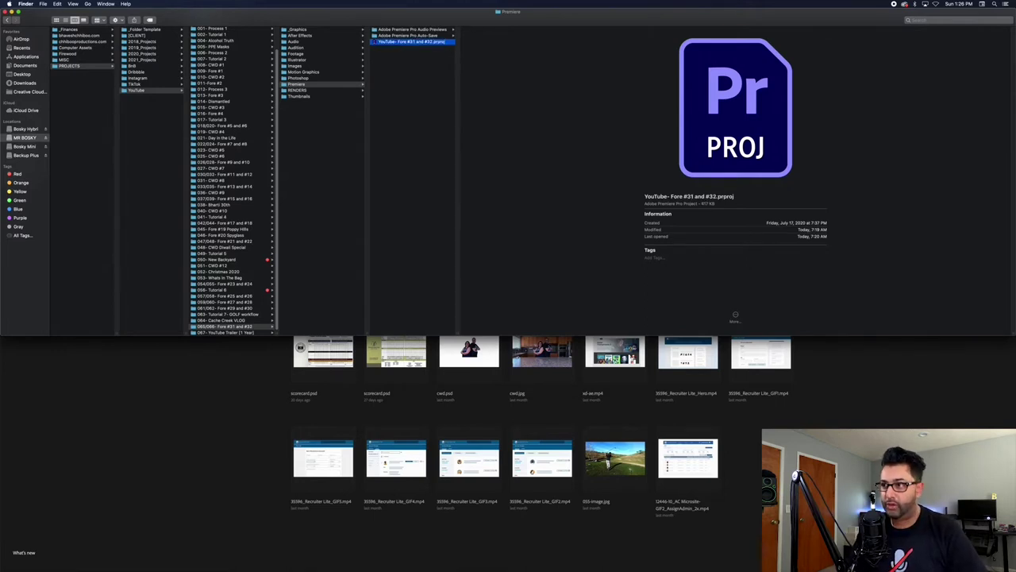
key(super+o)
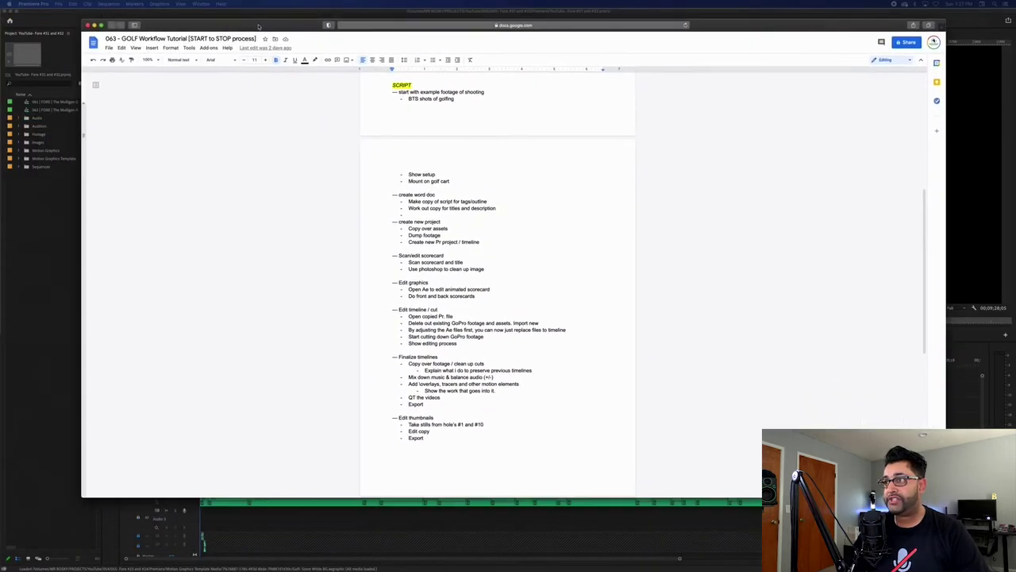
Review the beginning of the GOLF Workflow Tutorial document and minimize its window.
scroll(656, 310, up, 5)
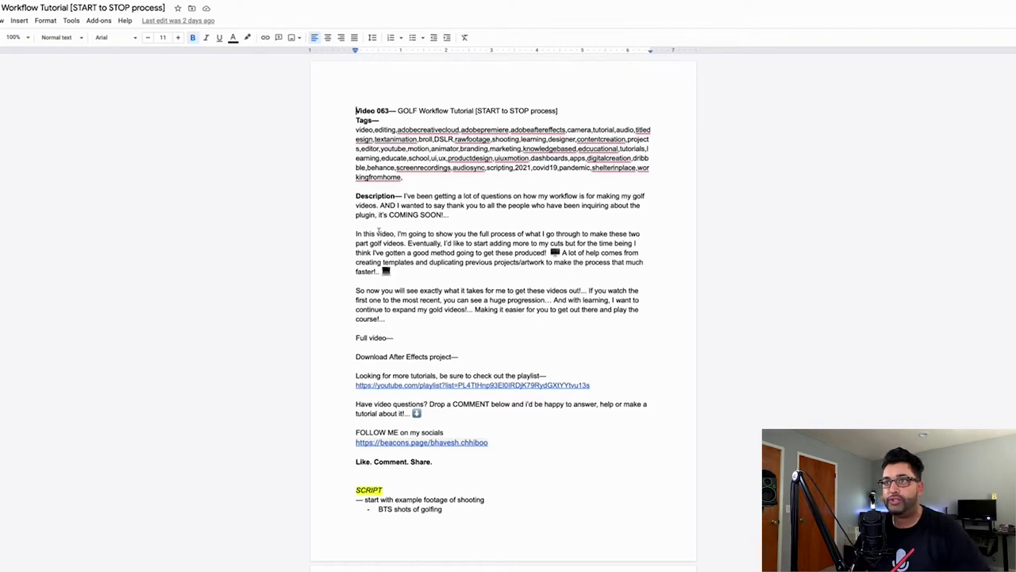
key(super+m)
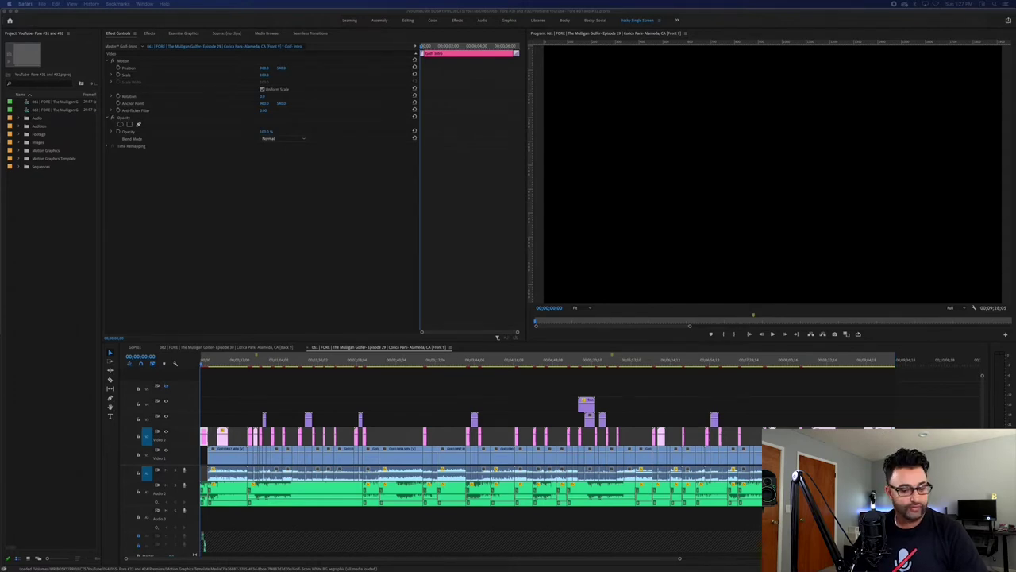
Rename the Front 9 sequence "065 | FORE | The Mulligan Golfer- Episode 31 | Yosha Dehe- Cache Creek, CA [Front 9]", copying the title from the document.
drag(678, 135, 577, 69)
drag(366, 93, 307, 6)
drag(407, 101, 640, 103)
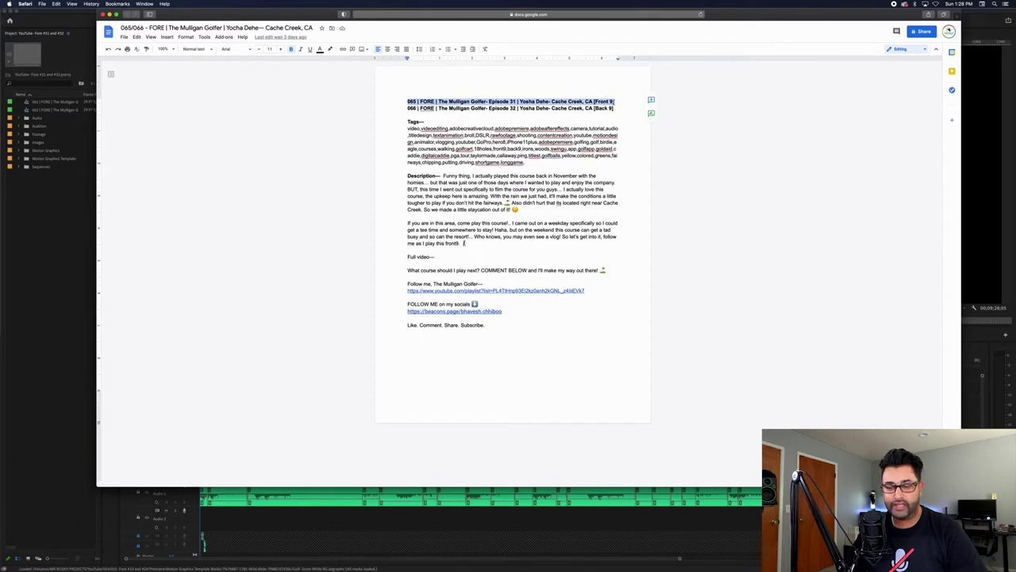
key(super+c)
click(49, 121)
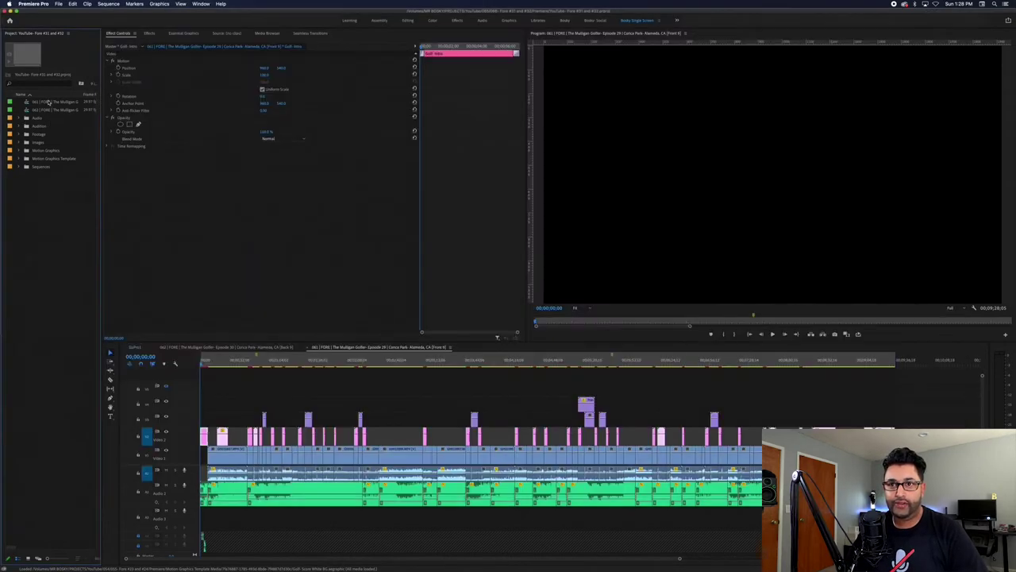
click(48, 101)
click(48, 102)
key(super+v)
key(Return)
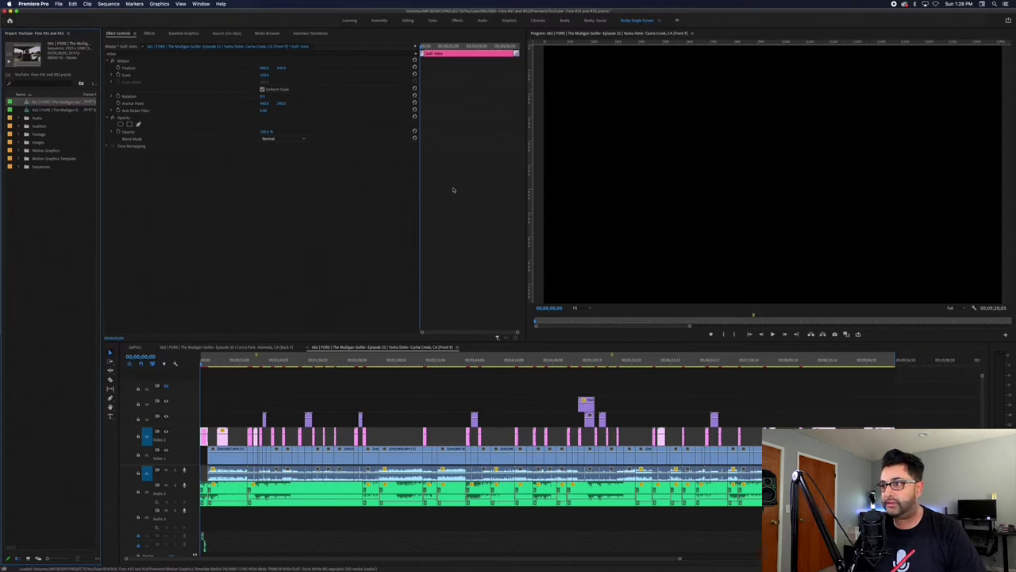
Rename the Back 9 sequence "066 | FORE | The Mulligan Golfer- Episode 32 | Yocha Dehe- Cache Creek, CA [Back 9]", copying the title from the document and correcting its spelling.
key(super+Tab)
drag(409, 109, 612, 111)
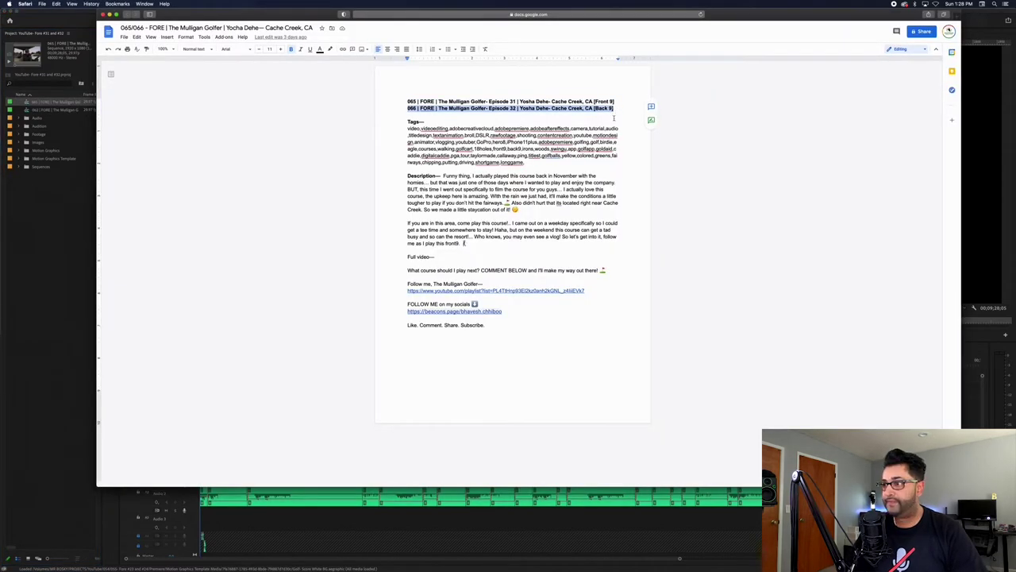
key(super+c)
key(super+Tab)
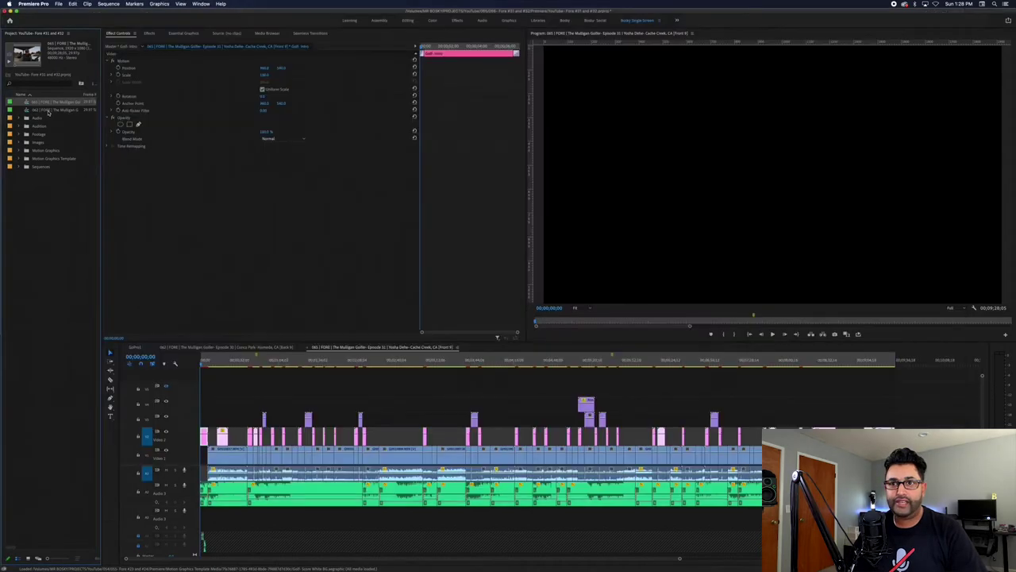
click(48, 112)
double_click(48, 112)
click(51, 111)
key(super+v)
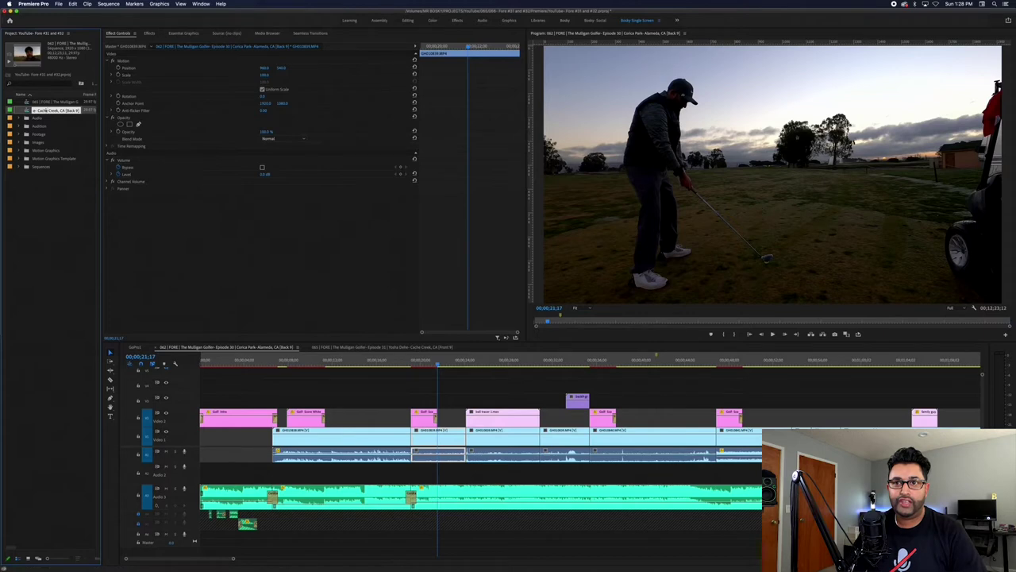
click(34, 110)
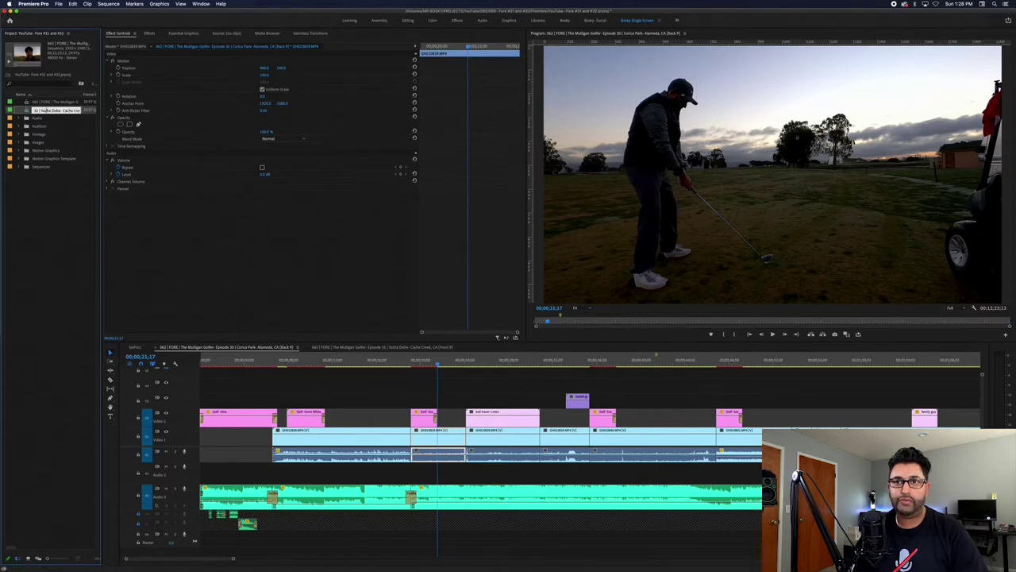
key(Return)
Correct the course name in the Front 9 sequence title to "Yocha Dehe".
click(38, 104)
click(41, 103)
key(Right)
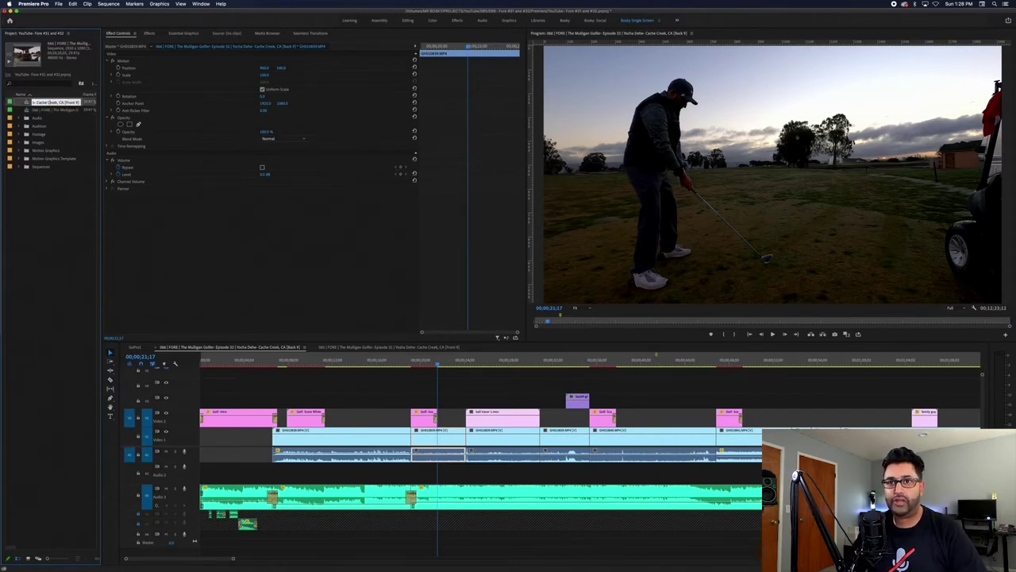
key(Left)
key(Left)
key(Left)
key(Left)
key(Left)
key(Left)
key(Left)
key(Left)
key(Left)
key(Left)
key(Left)
key(Left)
key(Left)
key(Left)
key(Left)
key(Left)
key(Left)
key(Left)
key(Left)
key(Left)
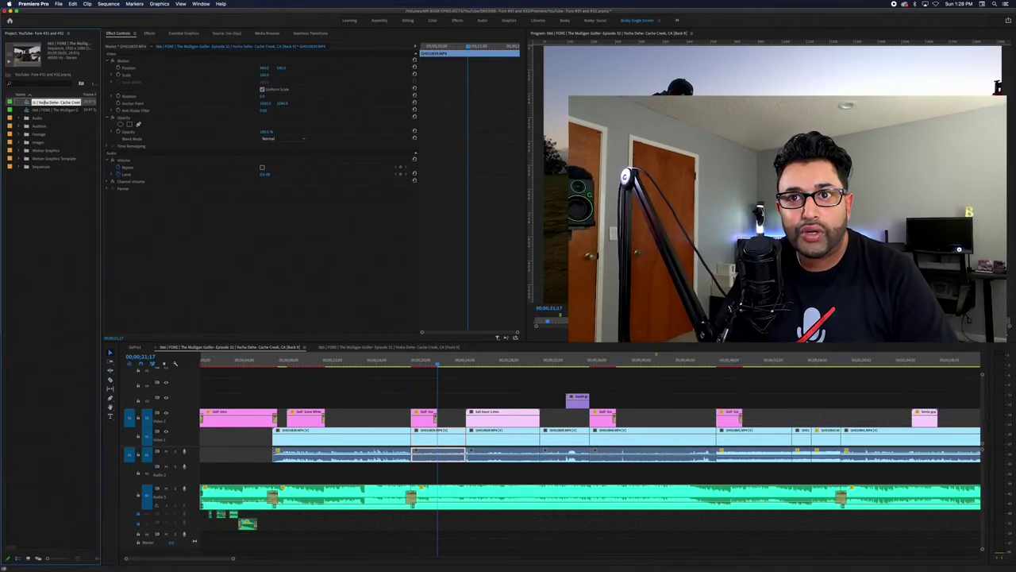
key(Return)
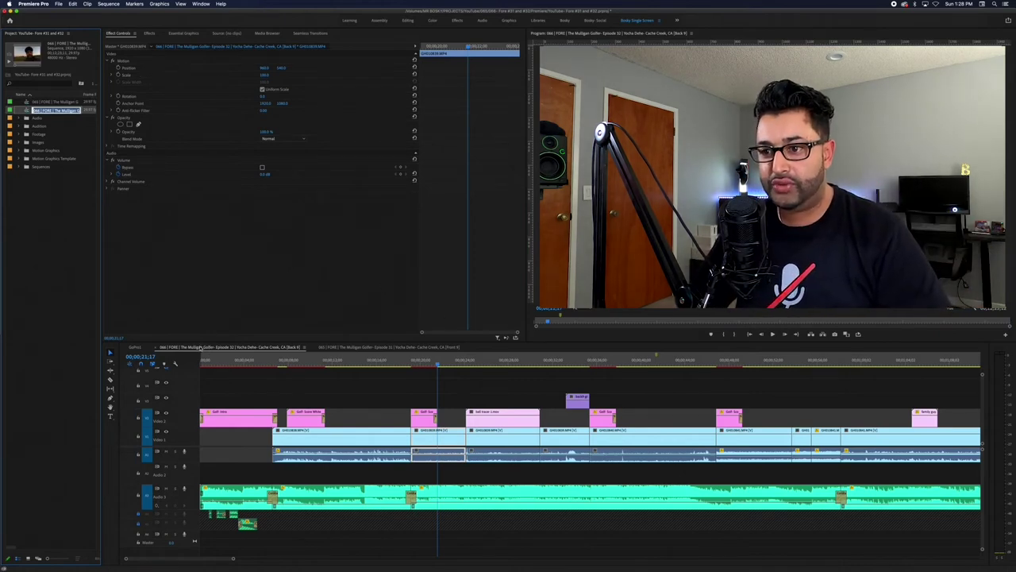
Reorder the open sequences to Front 9, Back 9, GoPro and fit the whole GoPro sequence in the timeline.
drag(372, 350, 213, 347)
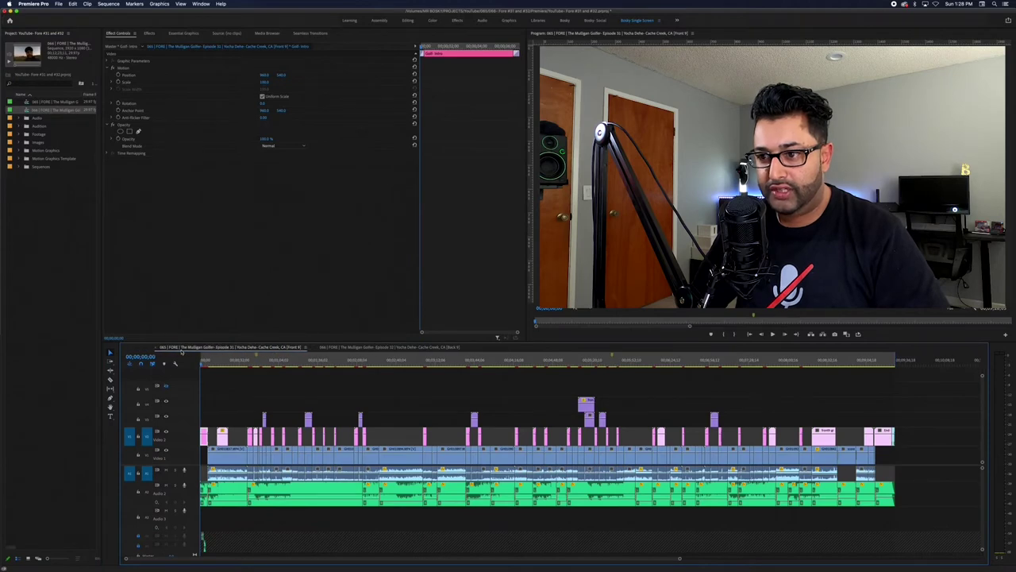
click(355, 348)
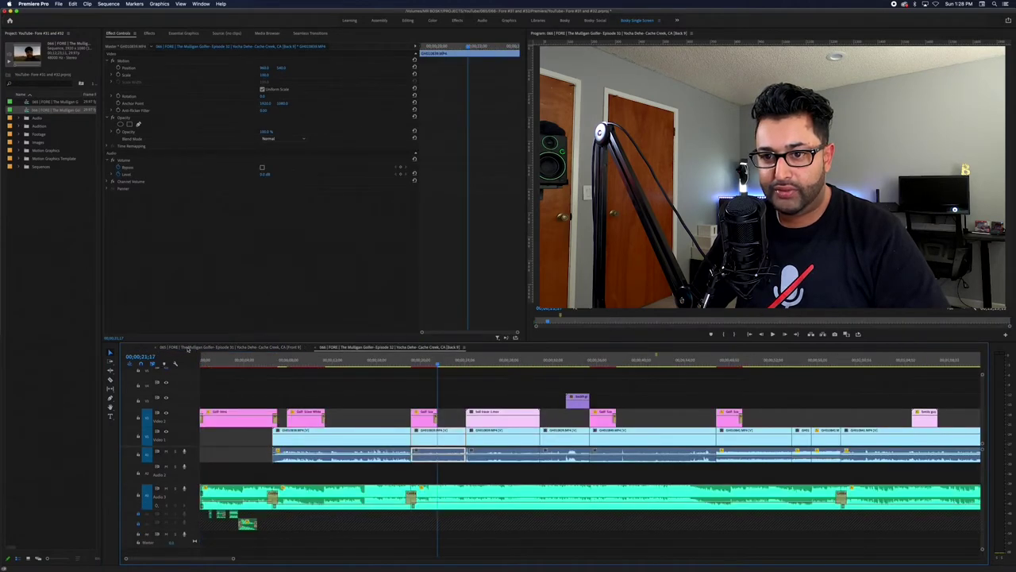
click(238, 347)
drag(136, 348, 449, 347)
click(517, 382)
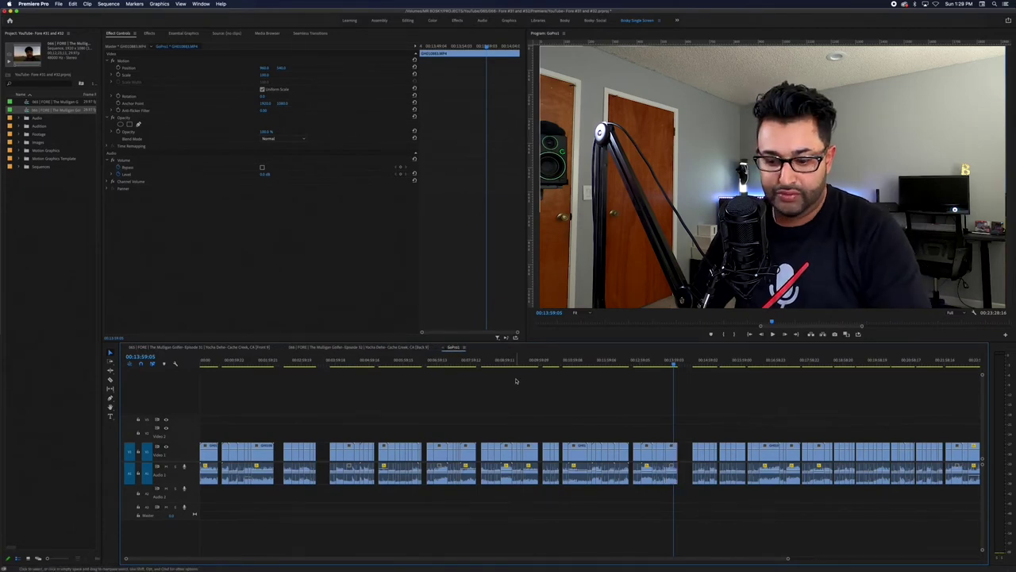
key(backslash)
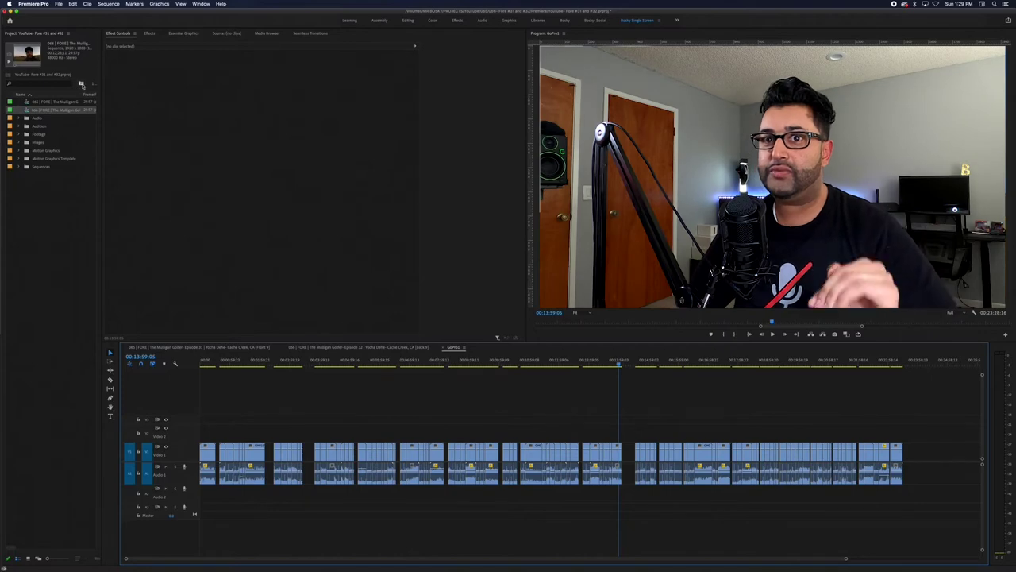
Delete the GoPro bin from Footage along with its clip references, and check the Back 9 sequence.
click(26, 134)
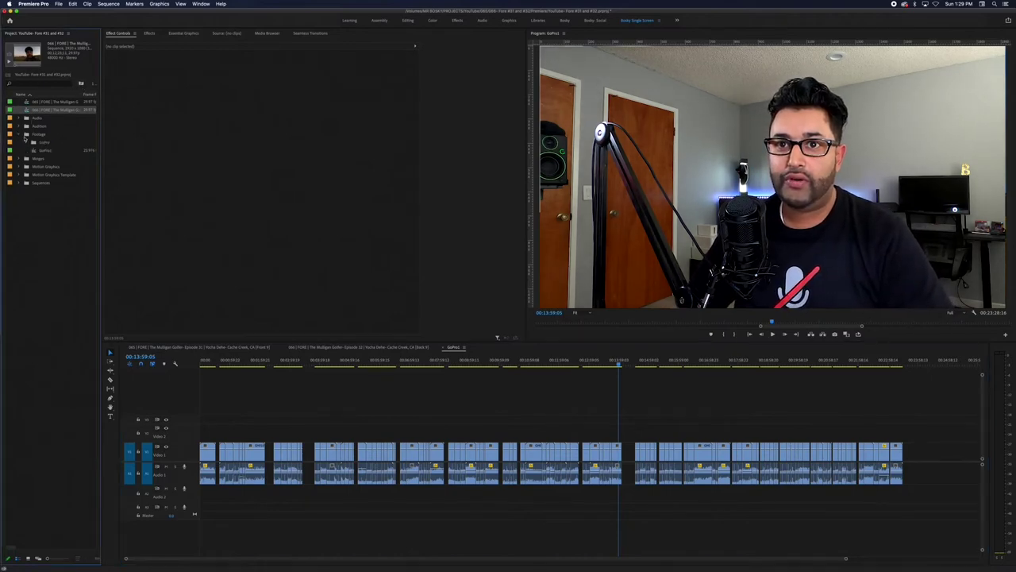
click(29, 143)
key(Delete)
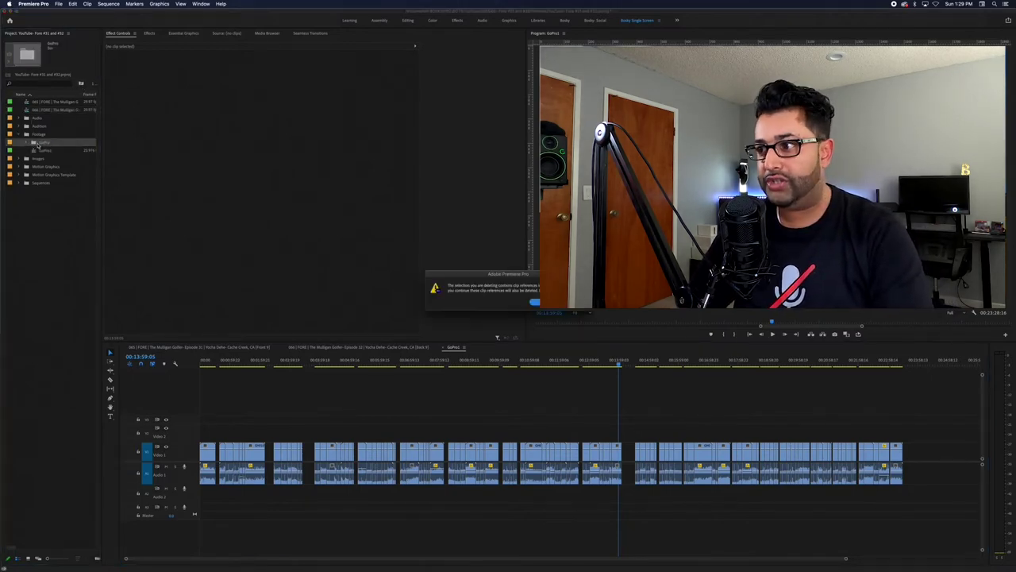
key(Return)
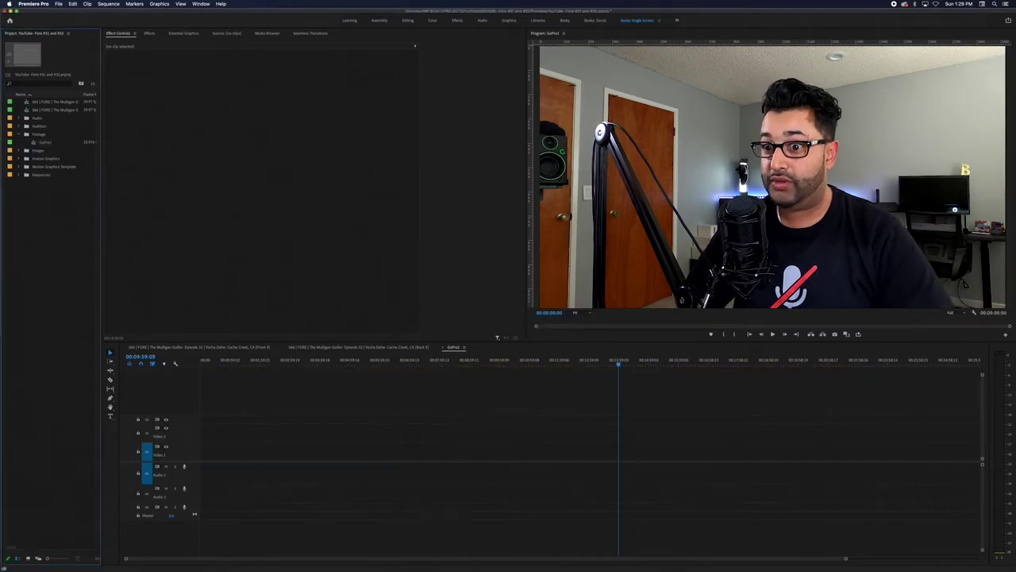
click(382, 348)
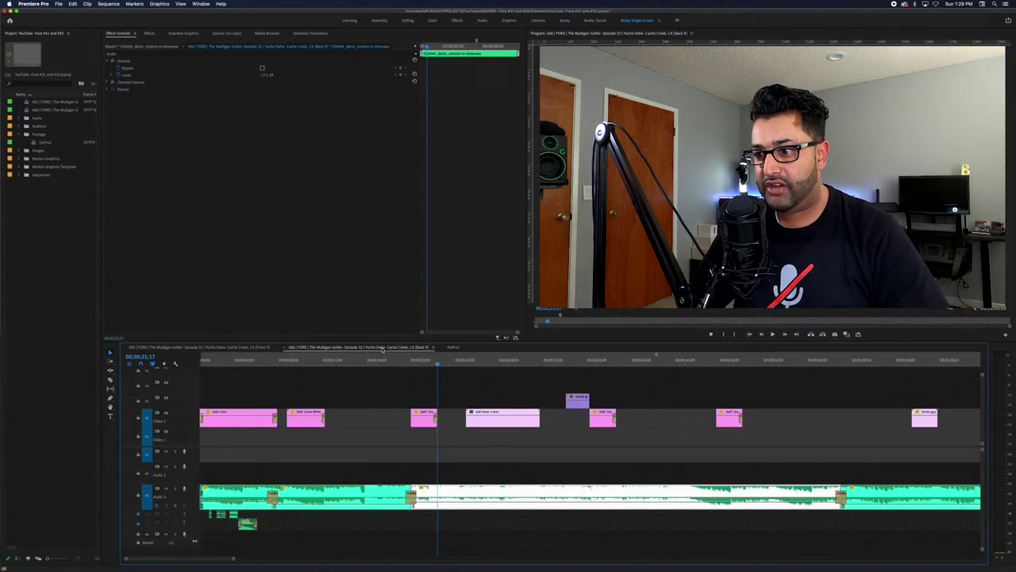
key(backslash)
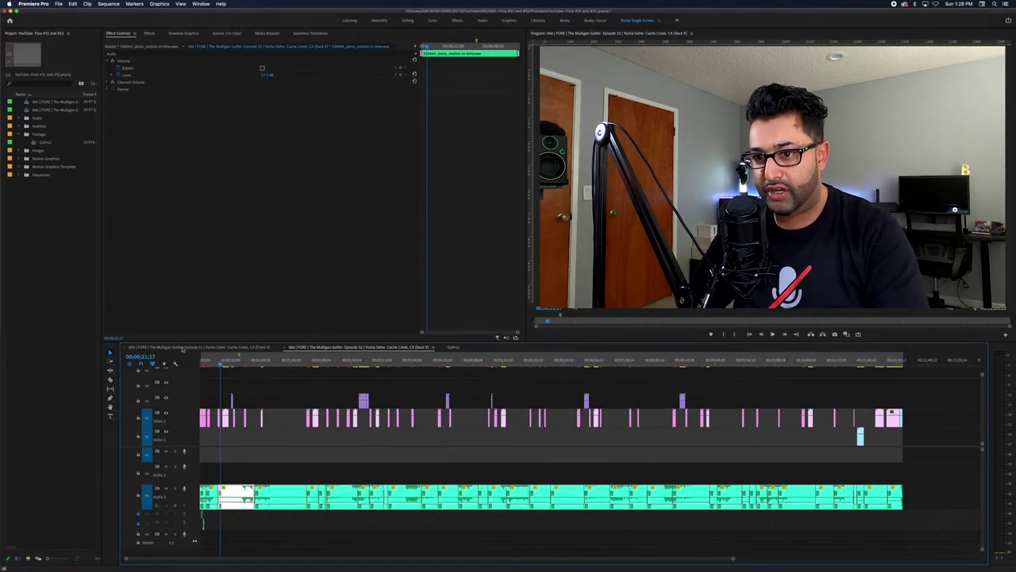
In the Front 9 sequence, move the scorecard- front 9.mp4 clip up from Video 1 to Video 2.
click(212, 348)
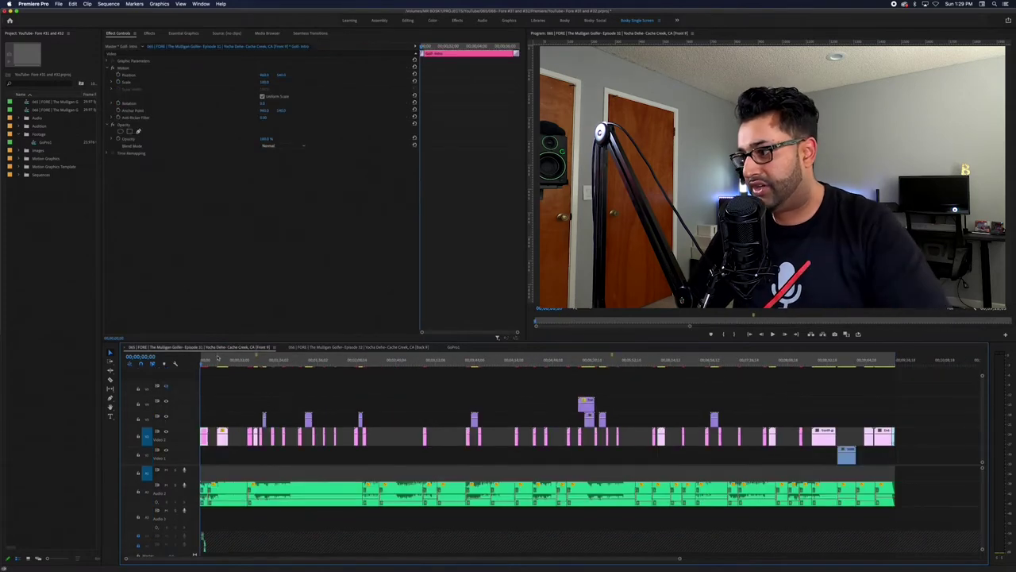
click(846, 454)
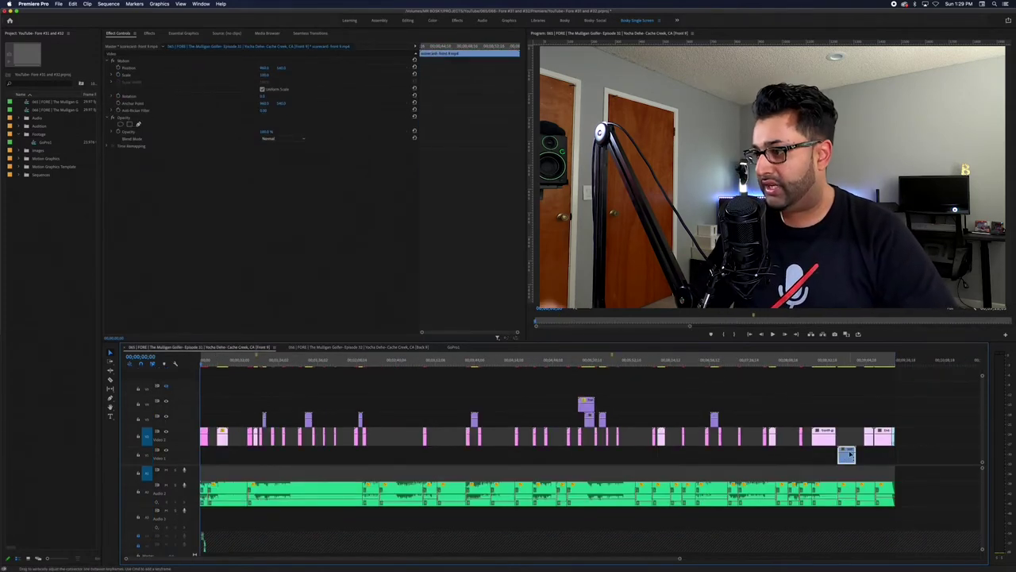
key(alt+Up)
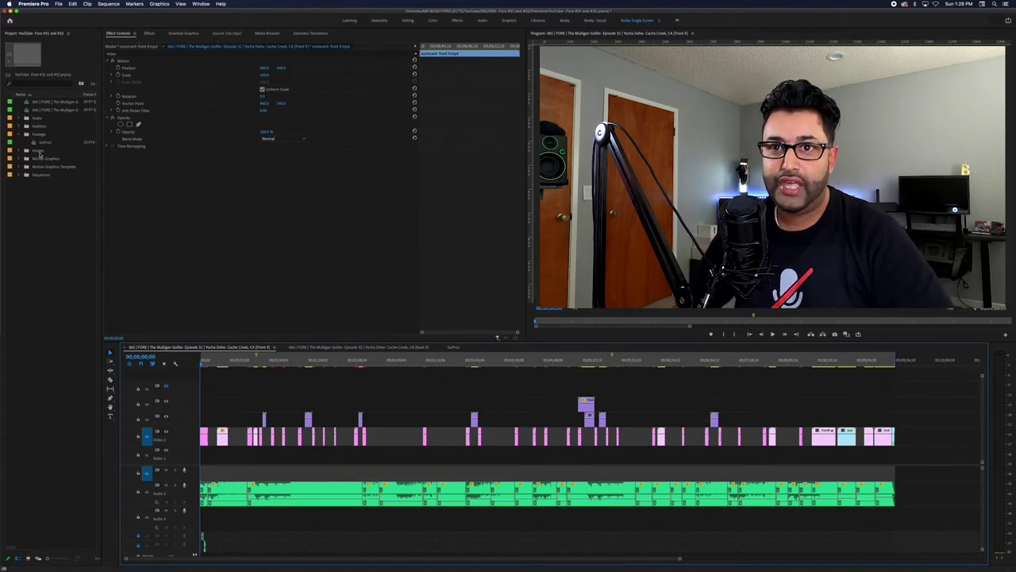
Delete all ball tracer movies from the back 9 tracers bin in Motion Graphics, including their clip references.
click(19, 158)
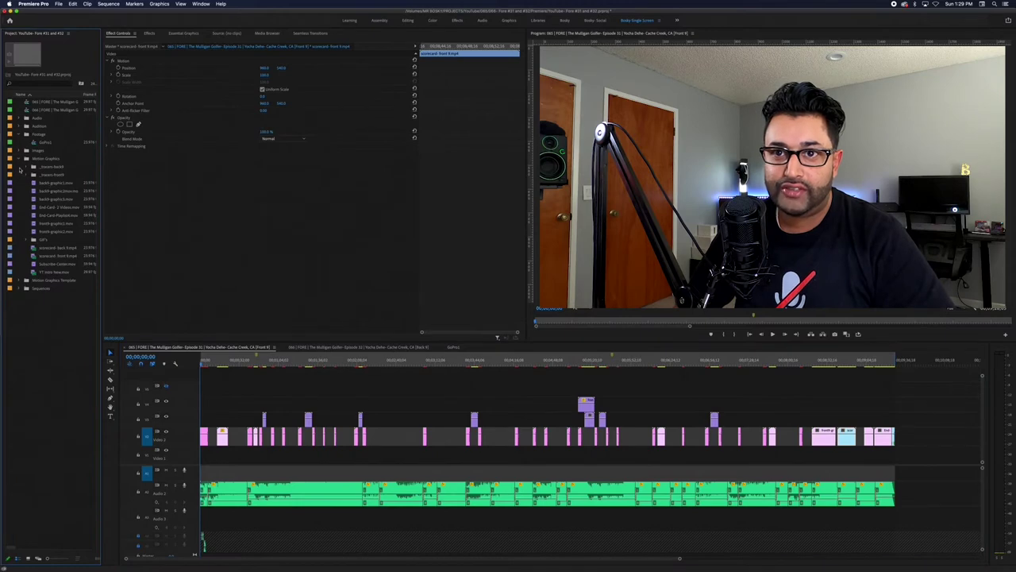
click(24, 167)
click(59, 175)
shift+click(62, 248)
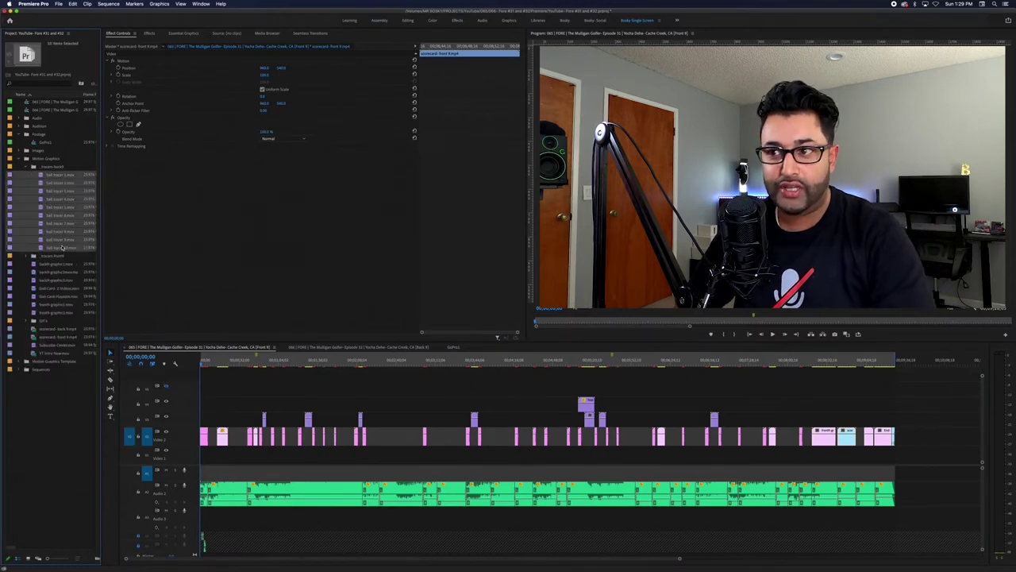
key(Delete)
key(Return)
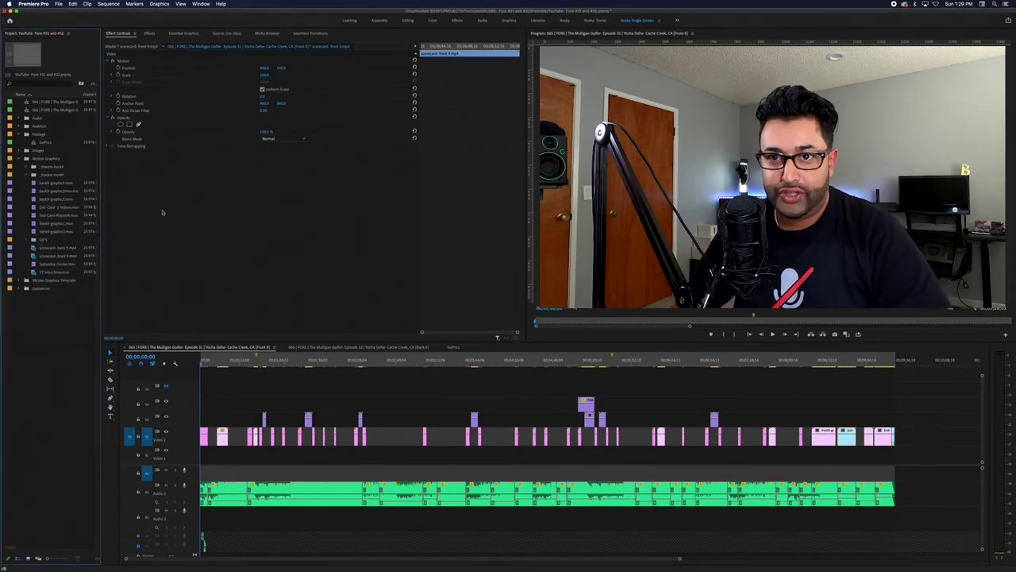
Delete all ball tracer movies from the front 9 tracers bin, including their clip references.
click(27, 174)
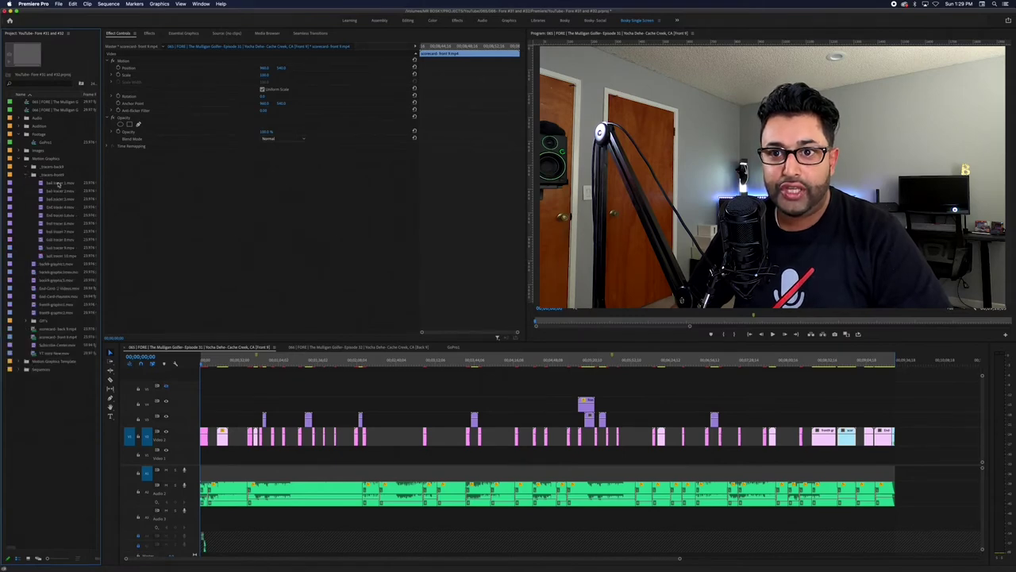
click(60, 183)
shift+click(55, 256)
key(Delete)
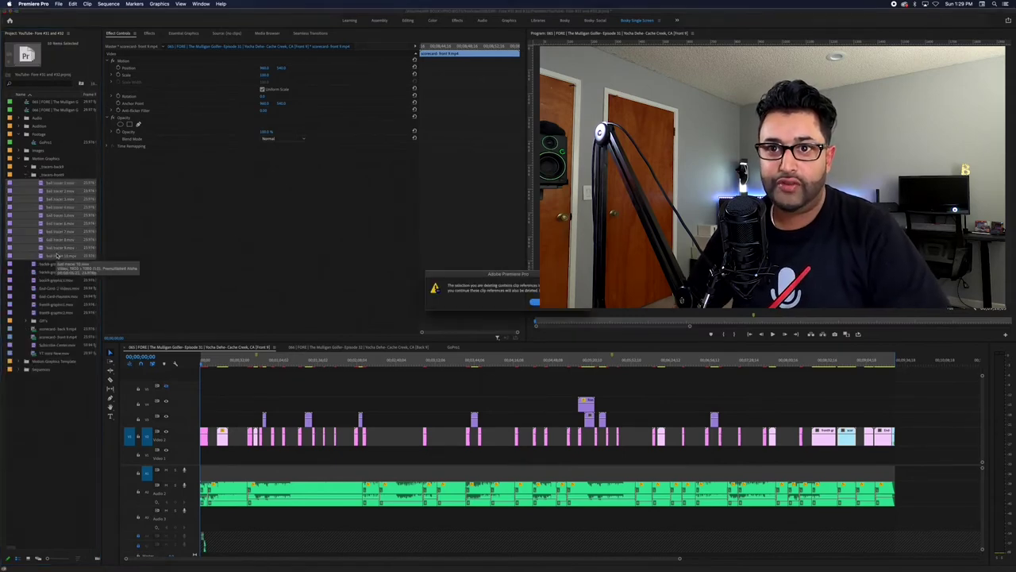
key(Return)
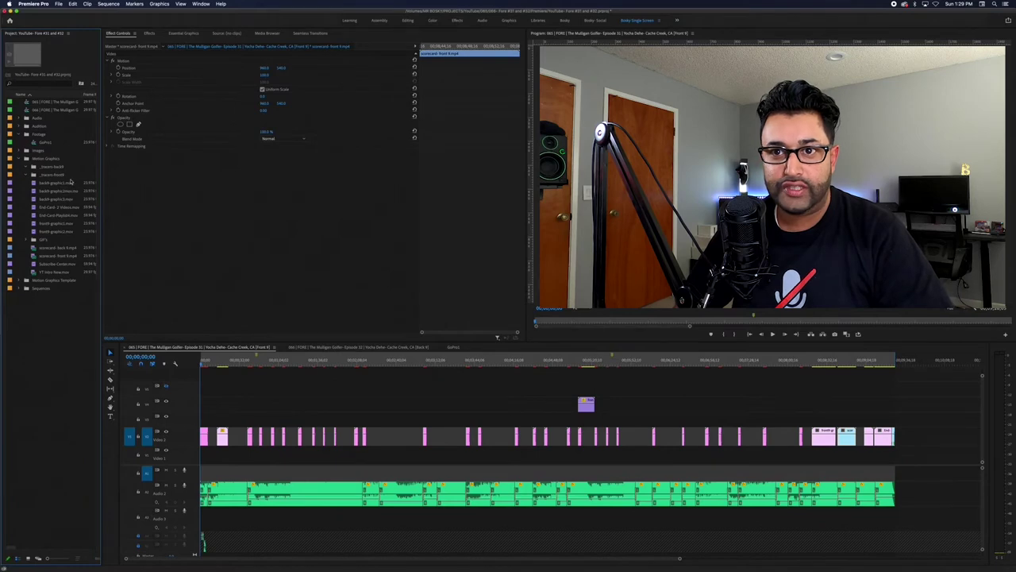
Delete the three back9-graphic and two front9-graphic movies from the Motion Graphics bin, including their clip references.
click(69, 183)
super+click(67, 192)
super+click(67, 201)
super+click(41, 224)
super+click(47, 233)
key(Delete)
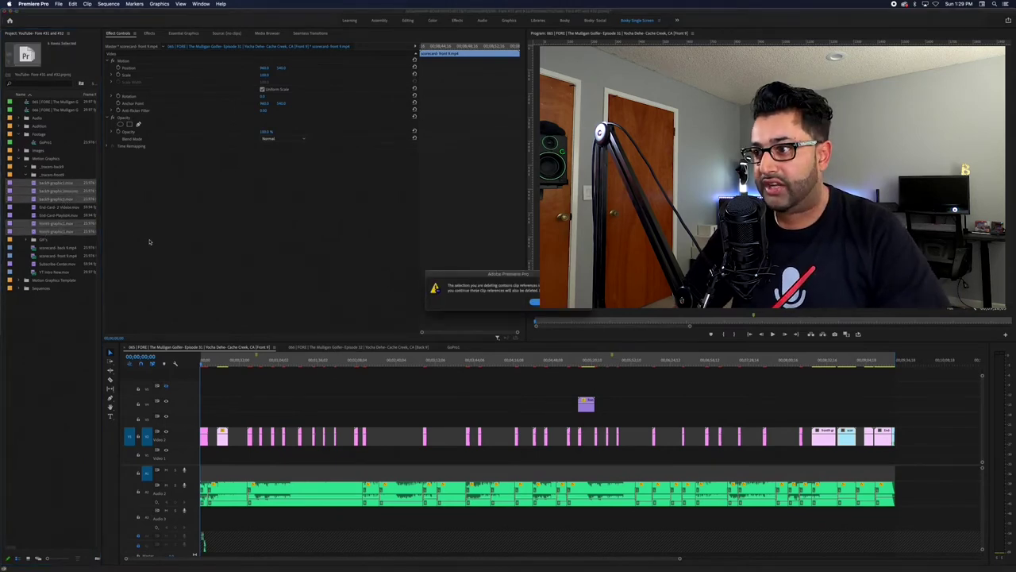
key(Return)
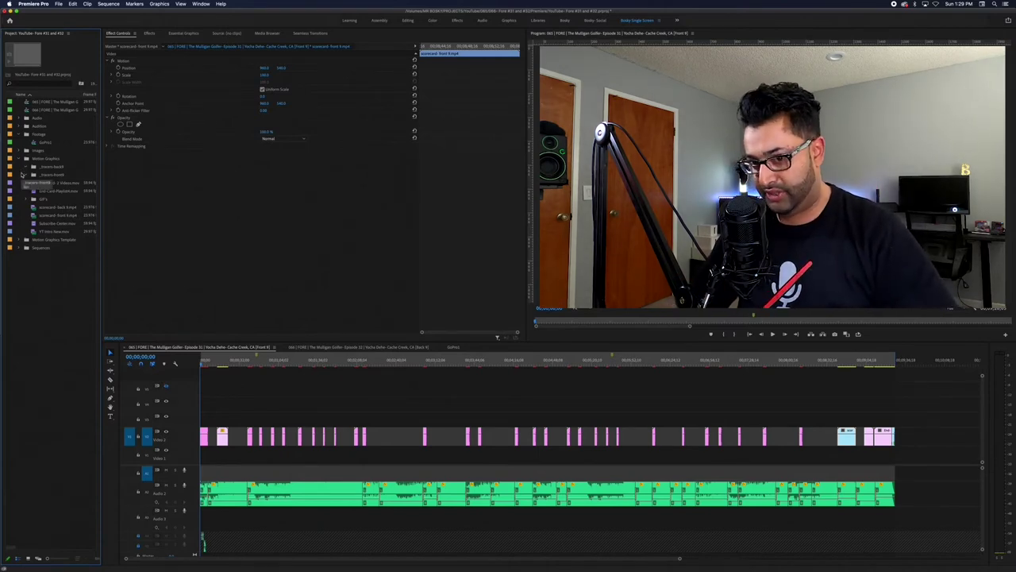
In Finder, preview scorecard.psd in the project's Photoshop folder and open YT-graphics.aep from the After Effects folder.
key(super+Tab)
key(super+Tab)
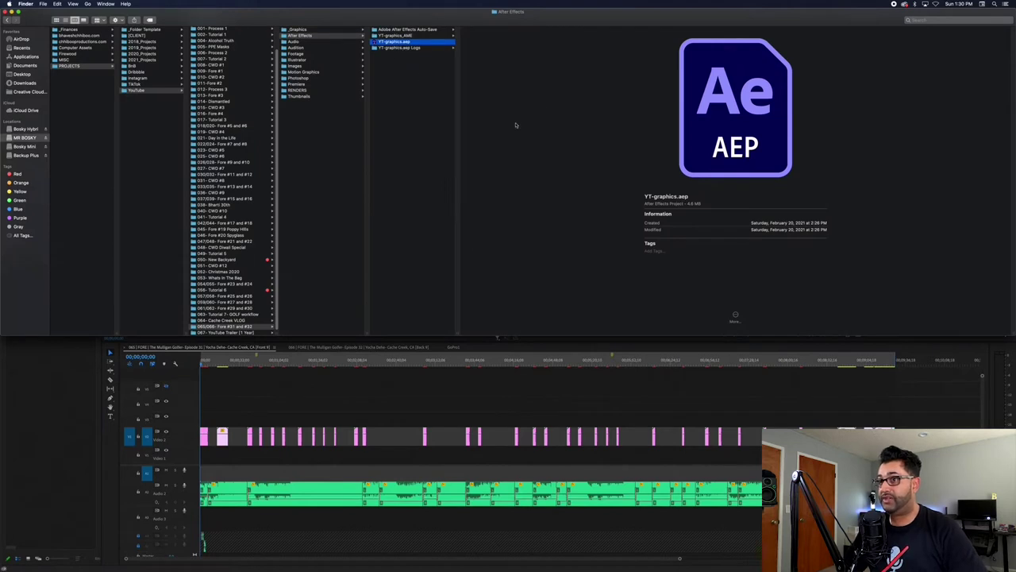
click(322, 78)
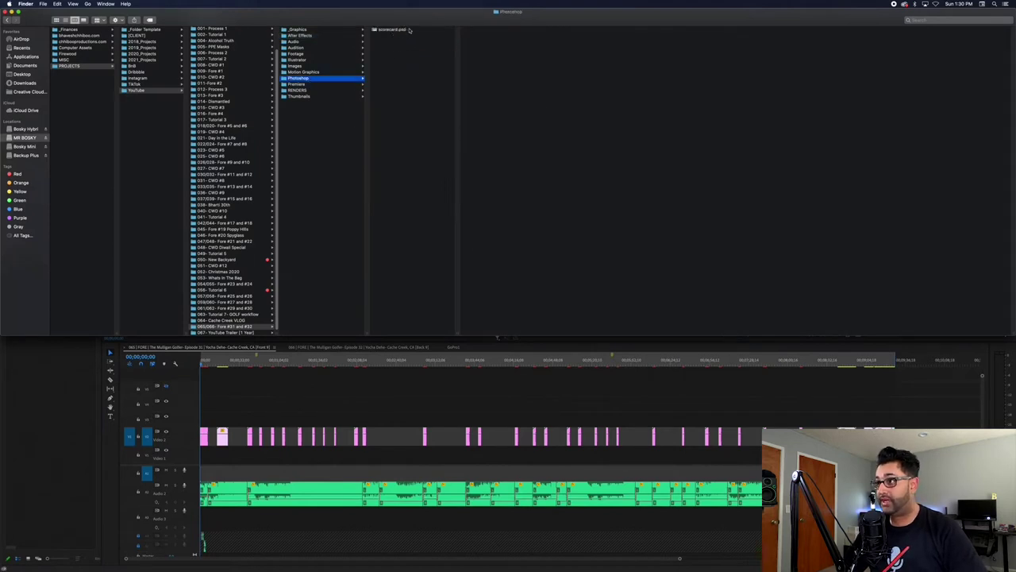
click(402, 31)
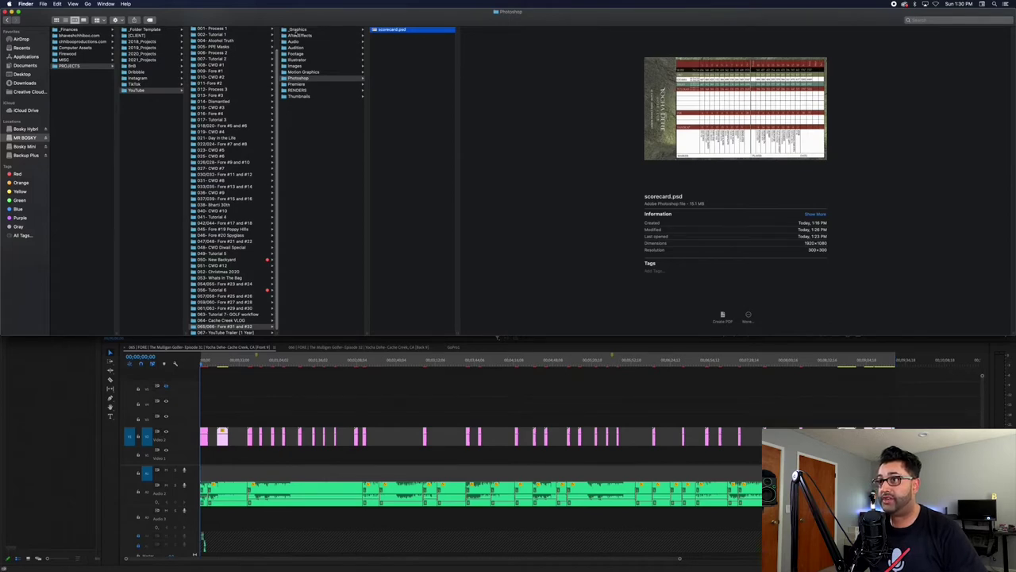
click(298, 34)
double_click(398, 41)
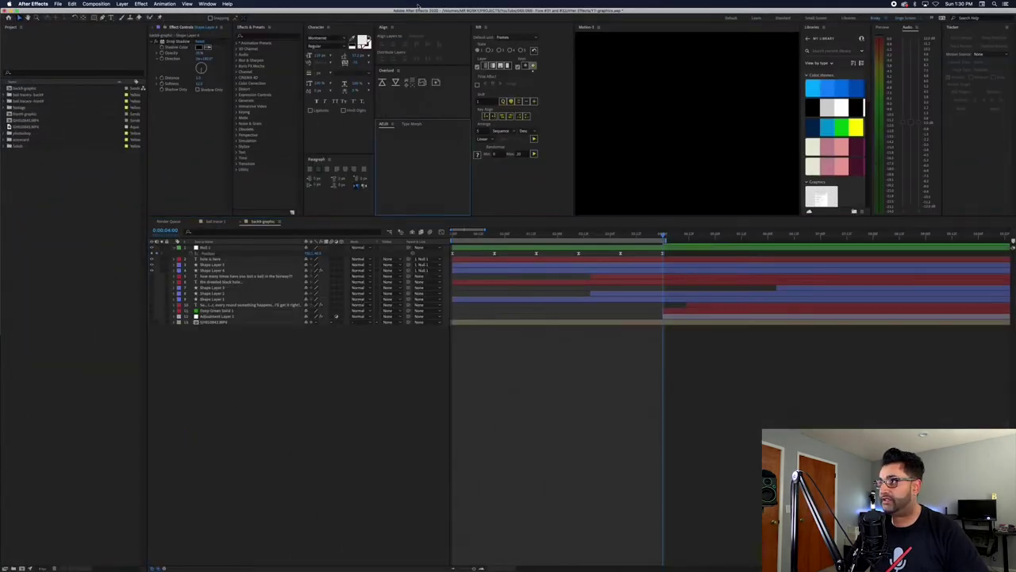
Switch to the Single Screen workspace with a taller composition viewer, and close the back9-graphic and ball tracer 1 compositions.
click(902, 19)
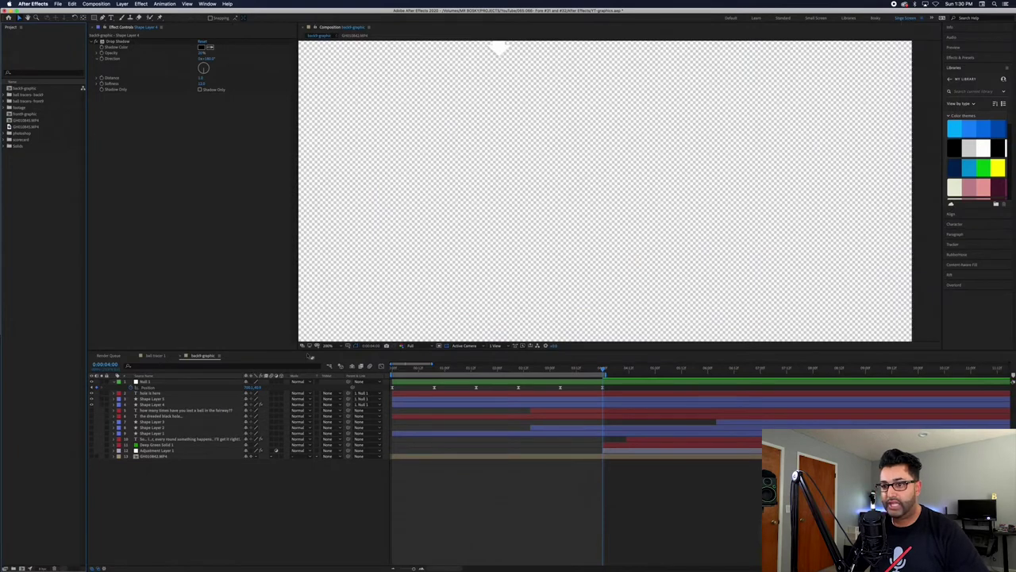
drag(235, 350, 233, 368)
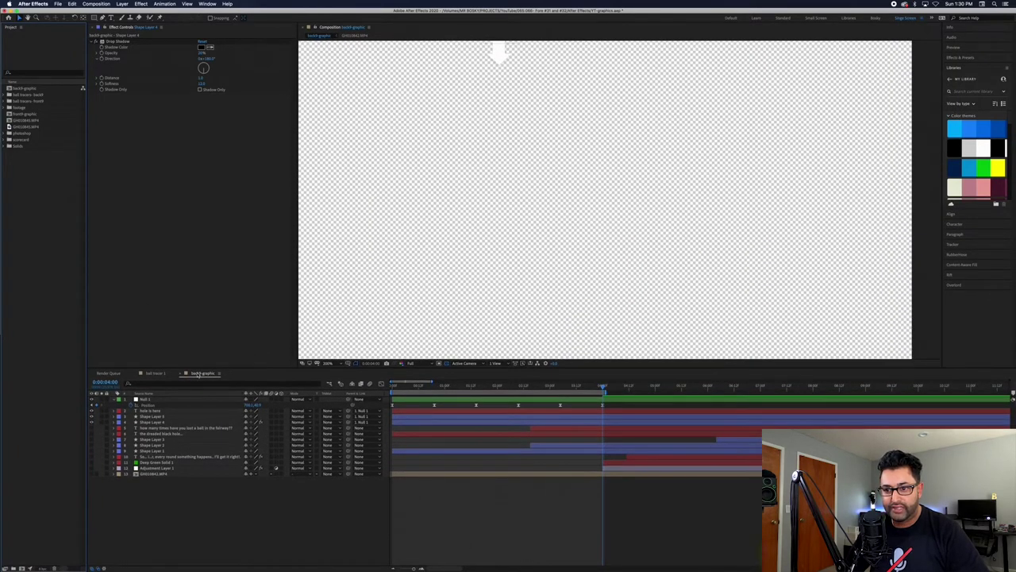
click(148, 374)
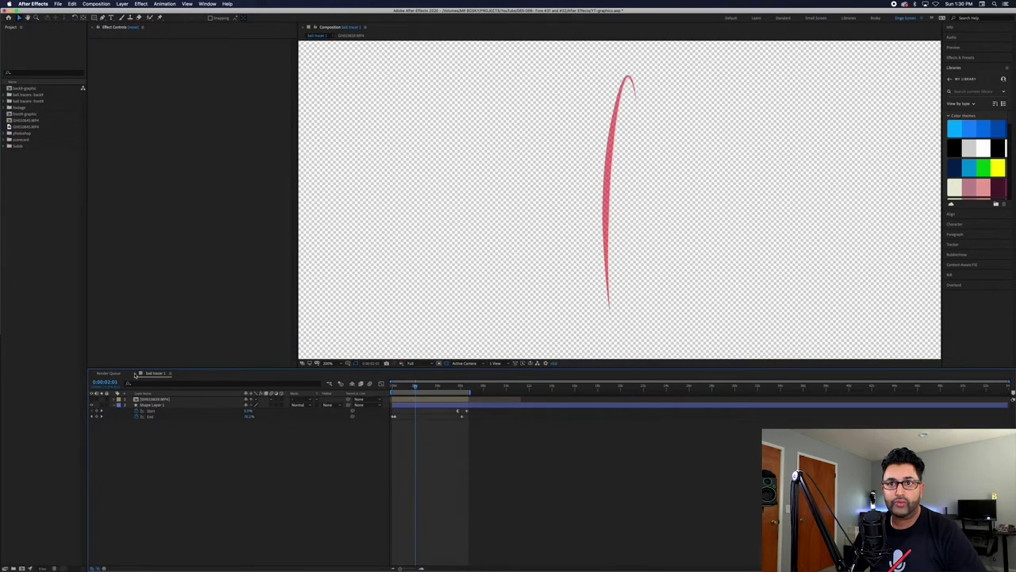
key(super+m)
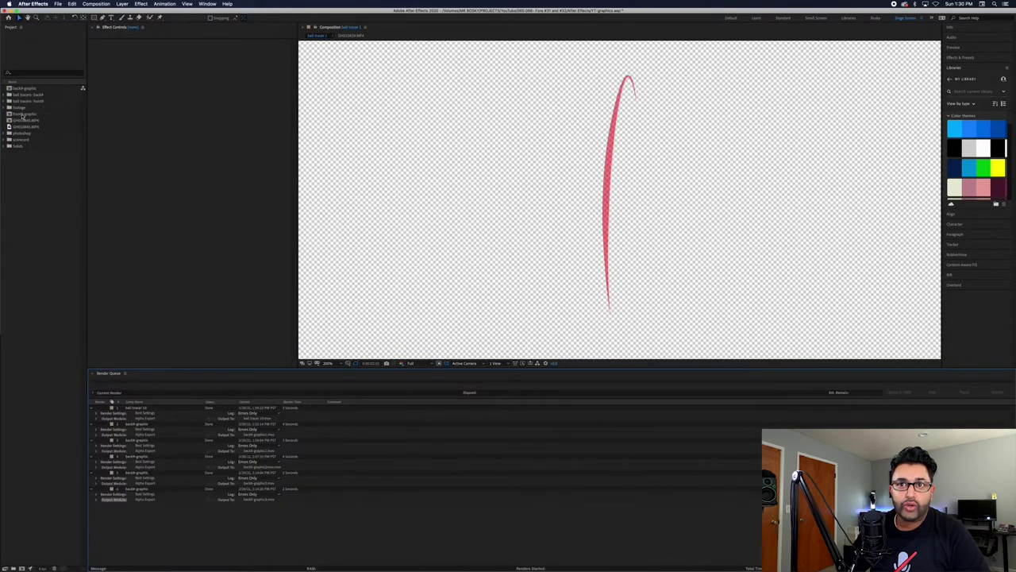
Open the scorecard- front 9 and scorecard- back 9 compositions from the scorecard folder and look over the back 9 card.
click(22, 115)
click(20, 139)
click(6, 139)
click(36, 147)
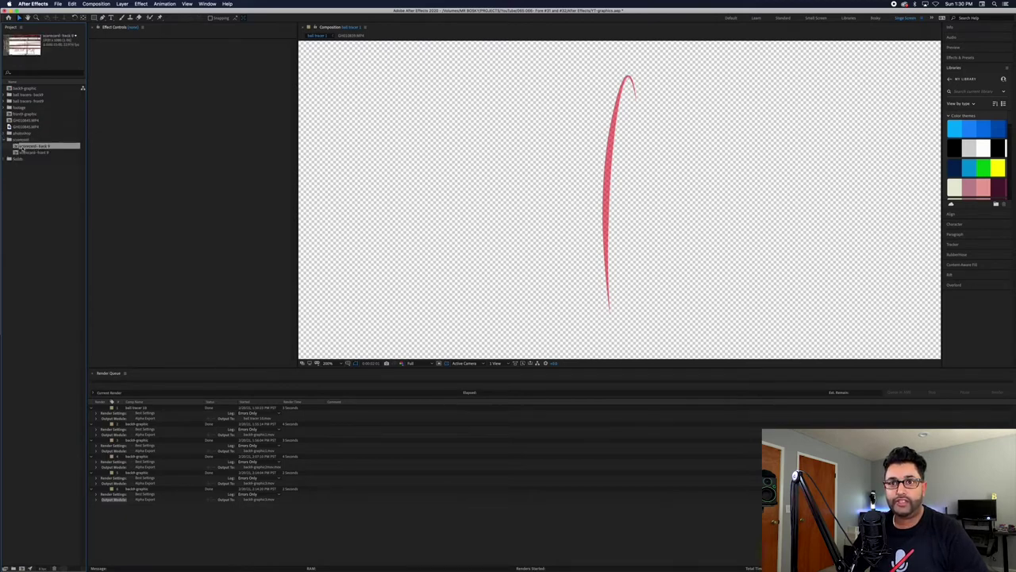
click(16, 153)
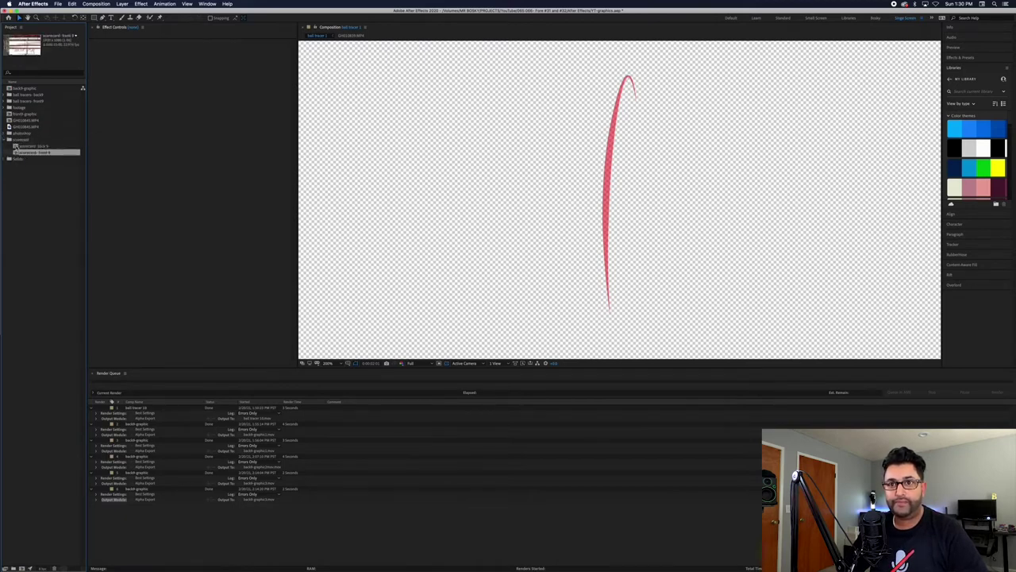
double_click(16, 153)
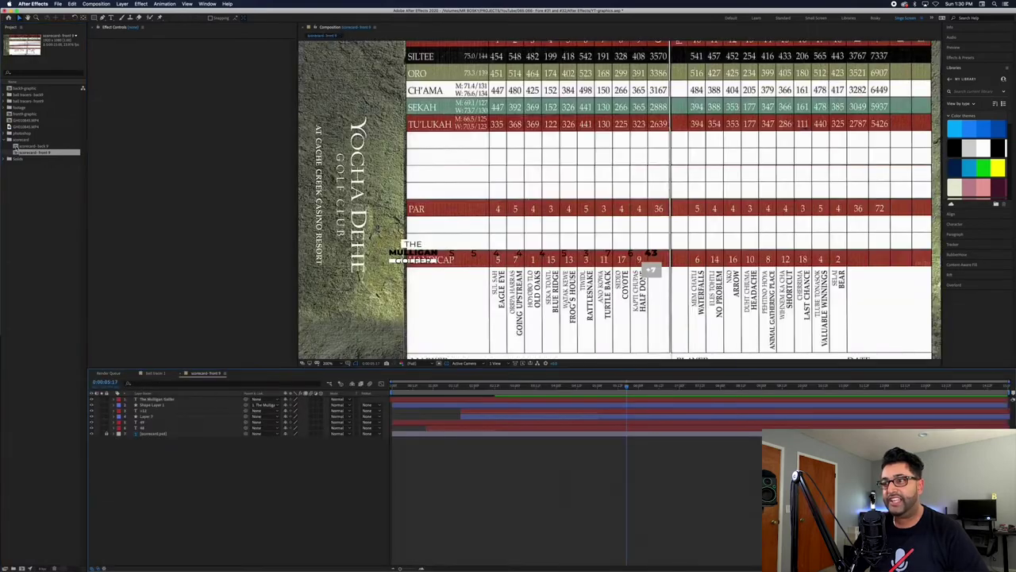
double_click(16, 147)
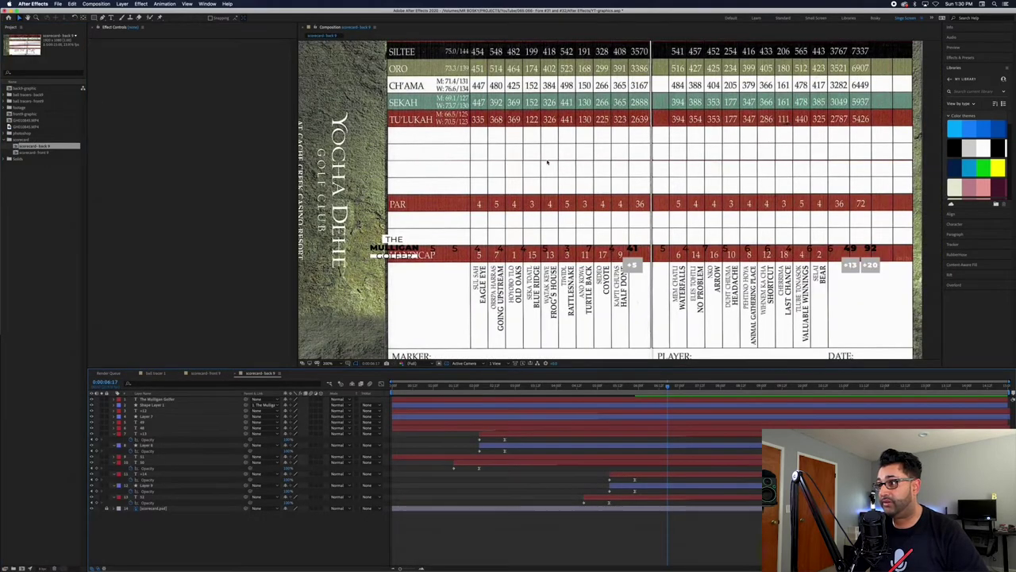
scroll(596, 197, down, 1)
scroll(641, 235, up, 1)
scroll(641, 235, down, 1)
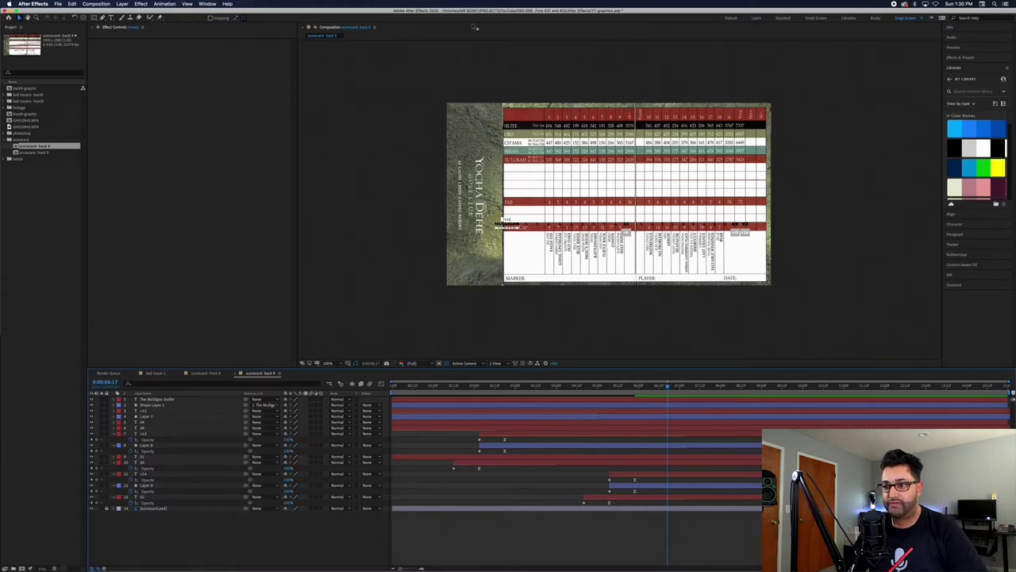
In the scorecard- front 9 composition, move the logo, scores, total and +7 box together into the blank rows under TU'LUKAH.
click(213, 373)
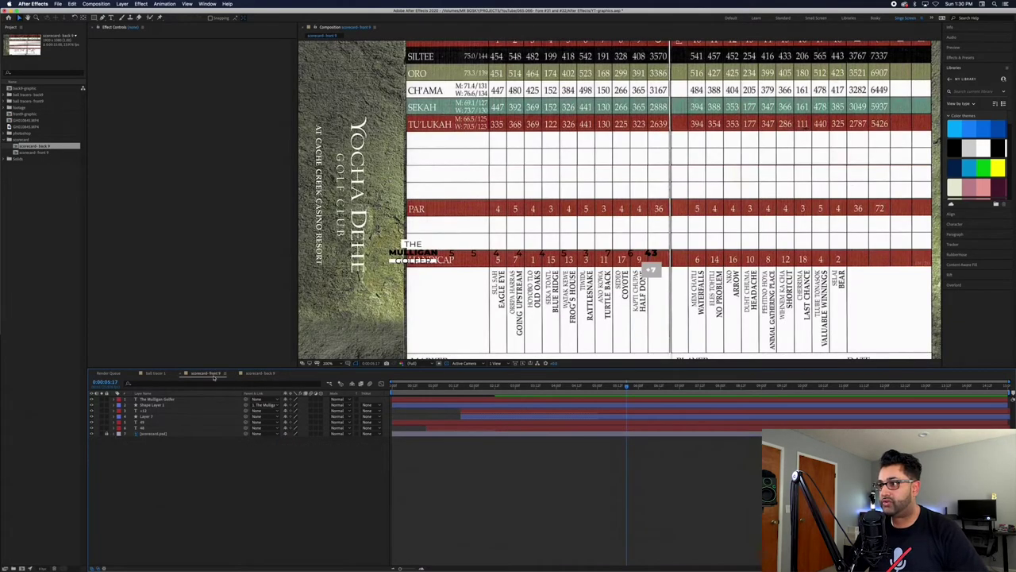
scroll(590, 201, down, 3)
click(331, 364)
click(336, 377)
click(335, 376)
click(331, 363)
click(337, 372)
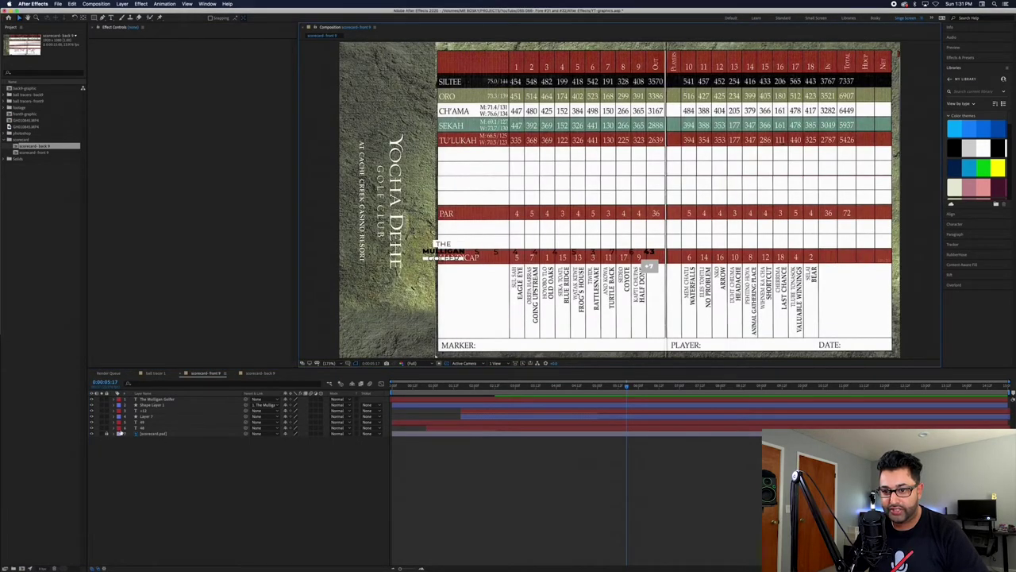
key(ctrl+a)
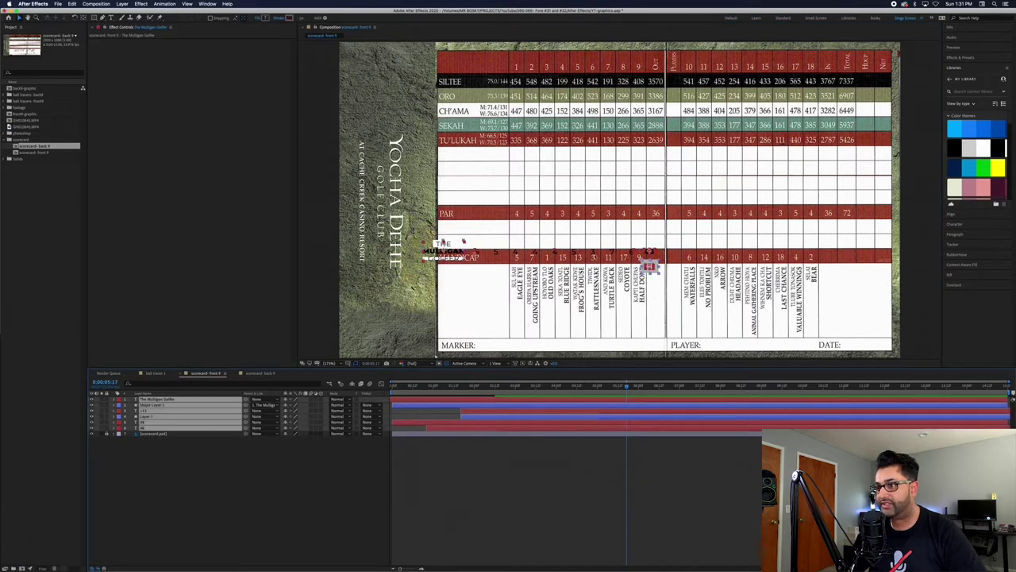
drag(487, 257, 519, 185)
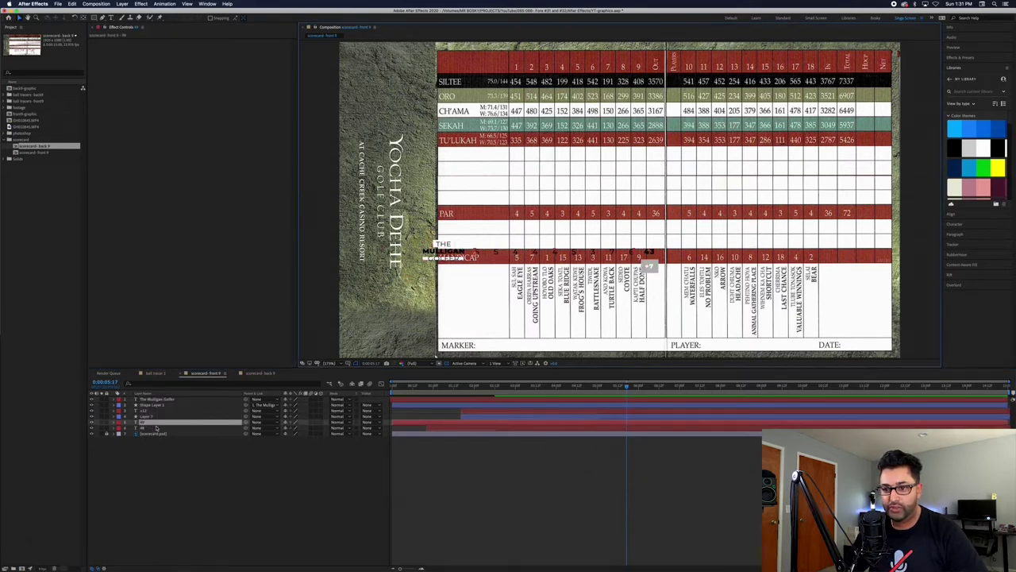
key(ctrl+a)
drag(651, 267, 671, 212)
key(ctrl+z)
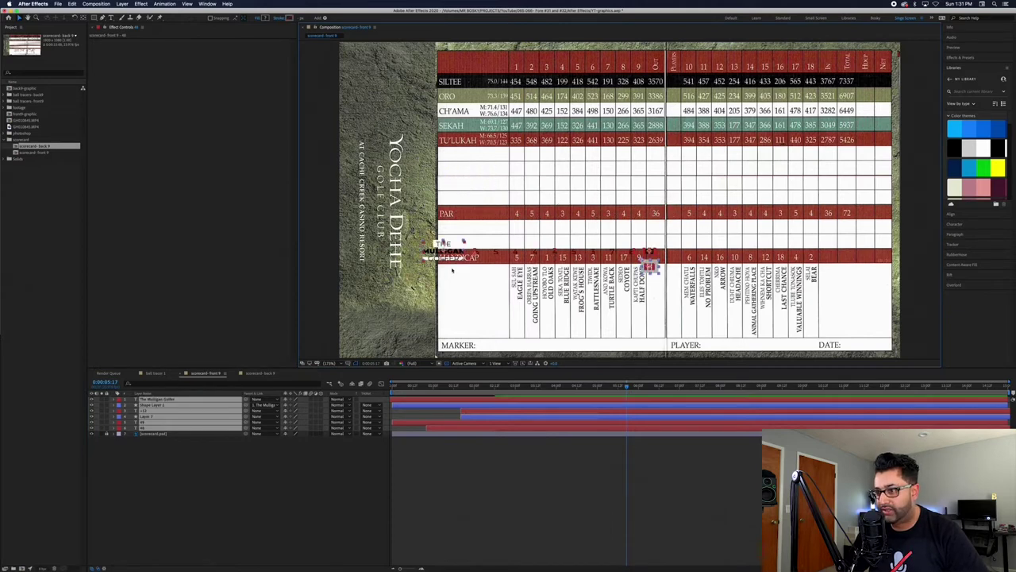
drag(652, 267, 680, 176)
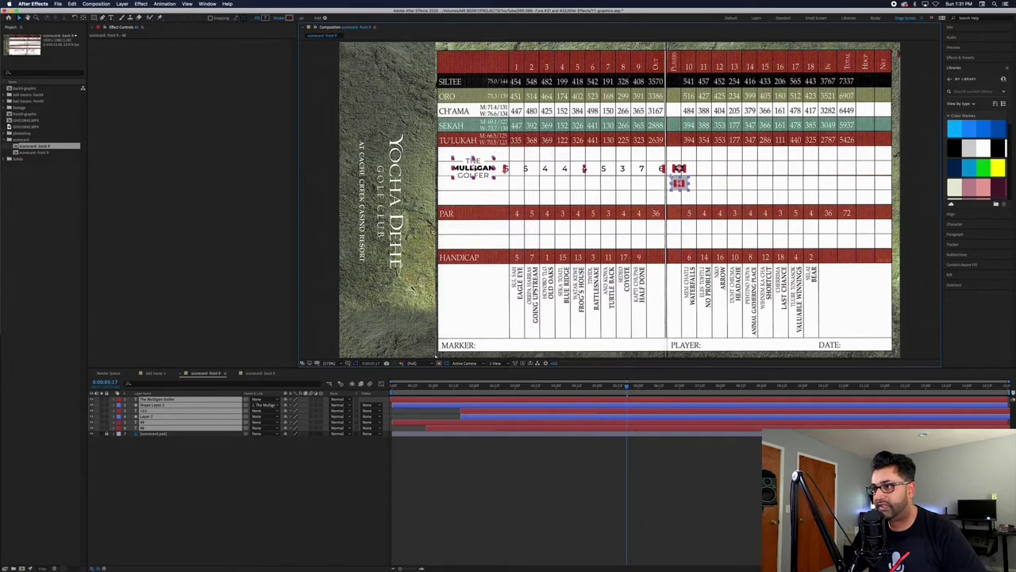
Shift the row of hole scores so the first 5 is centred in the hole 1 column.
scroll(514, 165, up, 5)
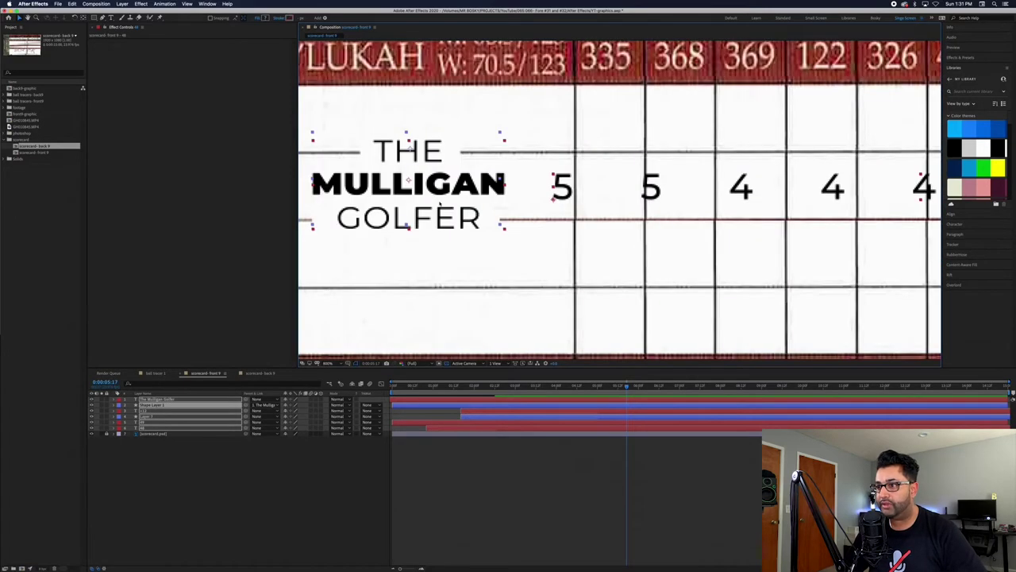
scroll(444, 202, down, 2)
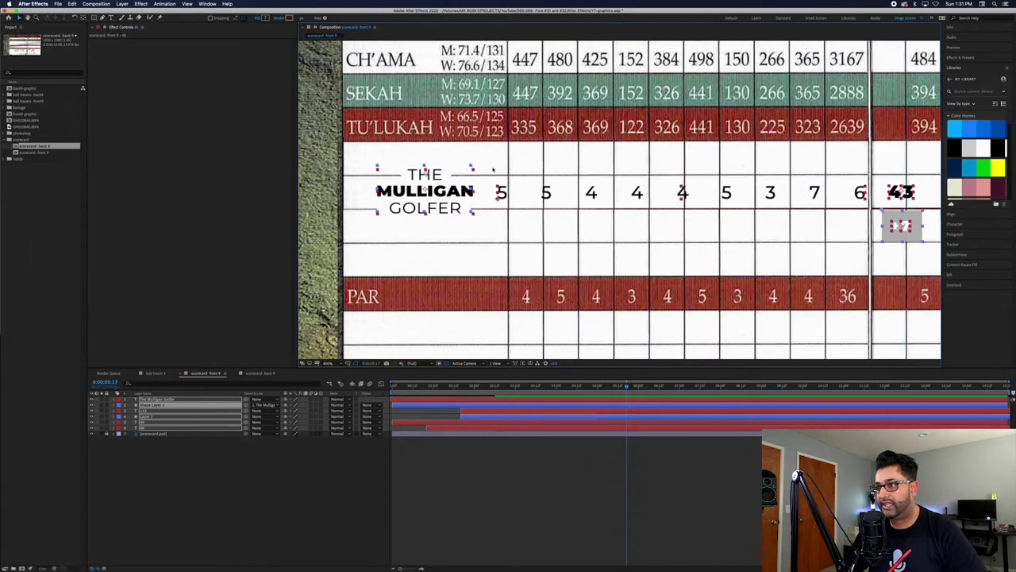
click(491, 170)
click(502, 195)
drag(545, 195, 488, 185)
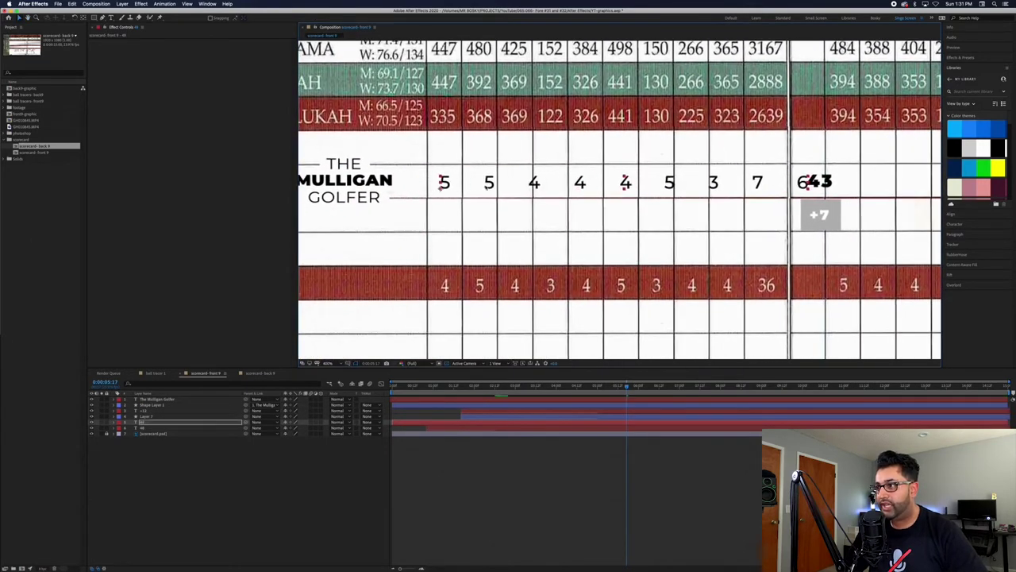
Remove all the spacing between the hole scores so the text reads 554445376.
double_click(489, 184)
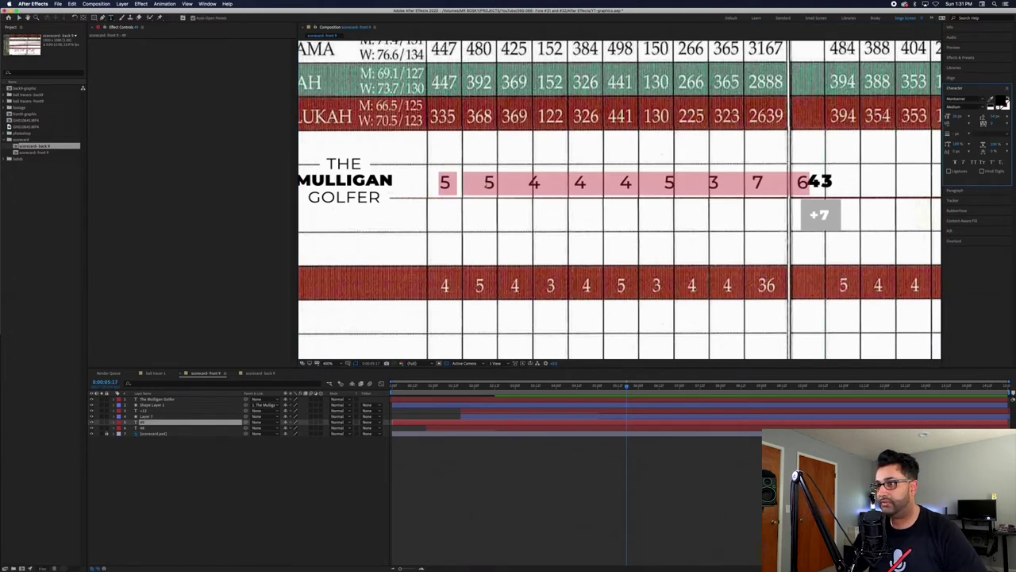
click(492, 184)
double_click(490, 183)
click(485, 183)
key(BackSpace)
key(BackSpace)
key(BackSpace)
key(BackSpace)
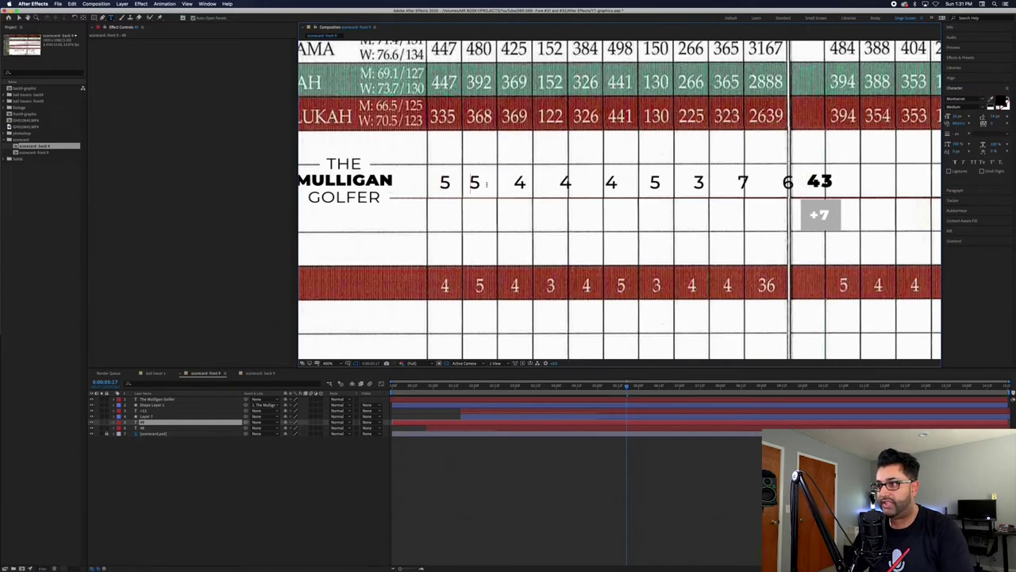
key(BackSpace)
key(BackSpace)
key(BackSpace)
key(BackSpace)
key(BackSpace)
key(BackSpace)
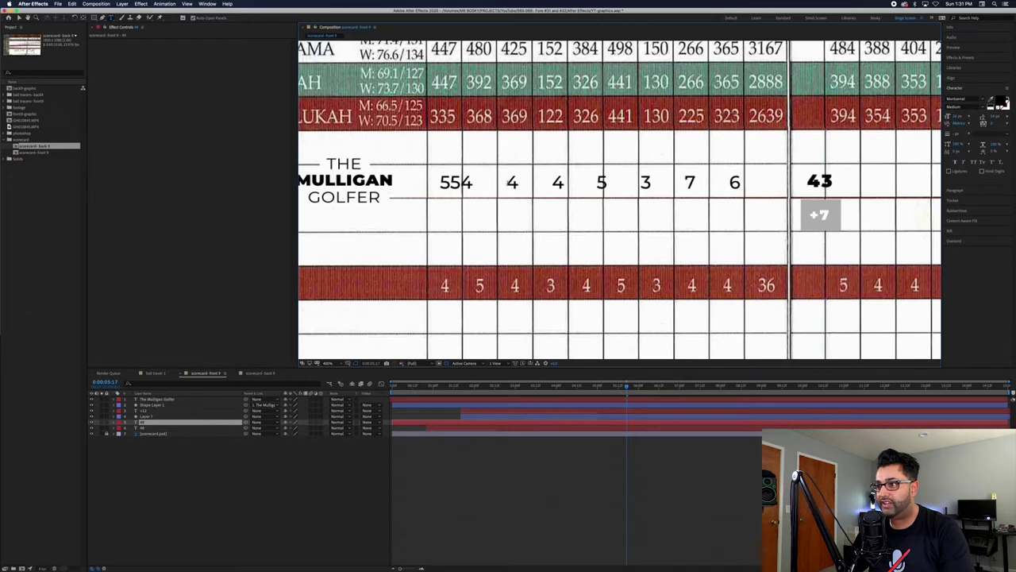
key(BackSpace)
key(BackSpace)
key(BackSpace)
key(BackSpace)
key(BackSpace)
key(BackSpace)
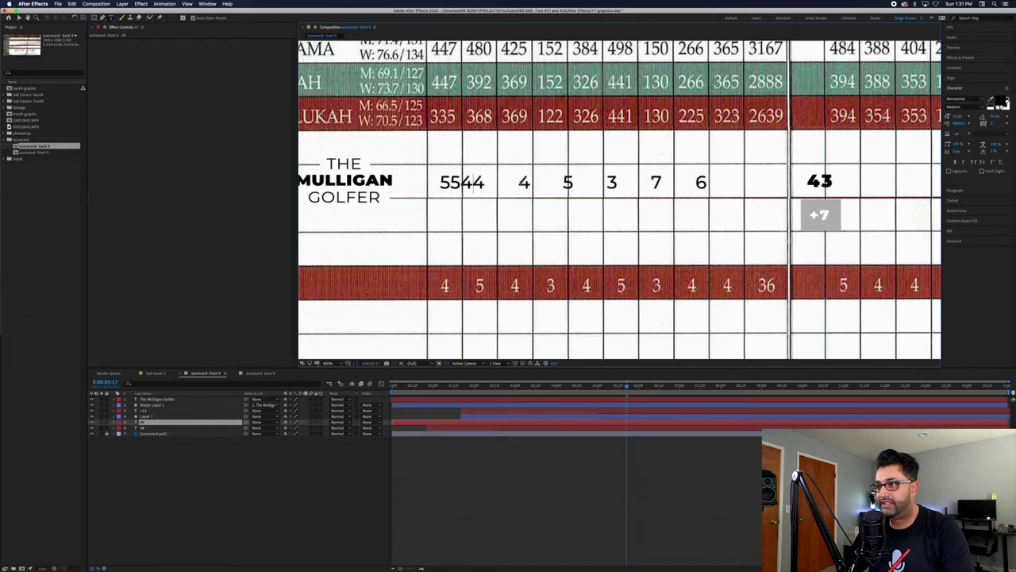
key(BackSpace)
key(BackSpace)
key(BackSpace)
key(BackSpace)
key(BackSpace)
key(BackSpace)
key(BackSpace)
key(BackSpace)
key(BackSpace)
key(BackSpace)
key(BackSpace)
key(BackSpace)
key(BackSpace)
key(BackSpace)
key(BackSpace)
key(BackSpace)
key(BackSpace)
key(BackSpace)
key(BackSpace)
key(BackSpace)
key(BackSpace)
key(BackSpace)
key(BackSpace)
key(BackSpace)
key(BackSpace)
key(BackSpace)
key(BackSpace)
key(BackSpace)
key(BackSpace)
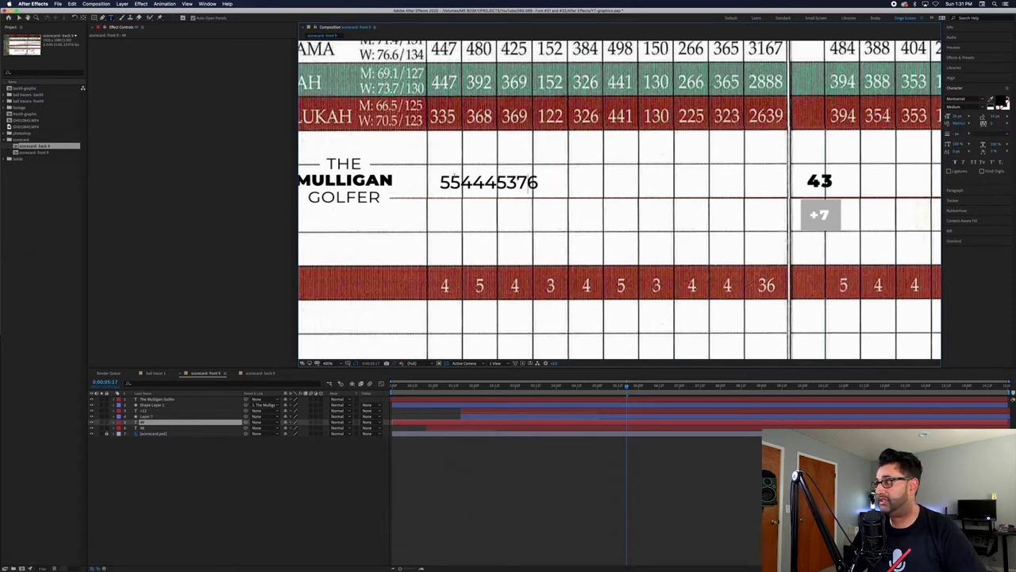
Try to spread all nine scores evenly with wider tracking, and reset the tracking to 0.
key(super+a)
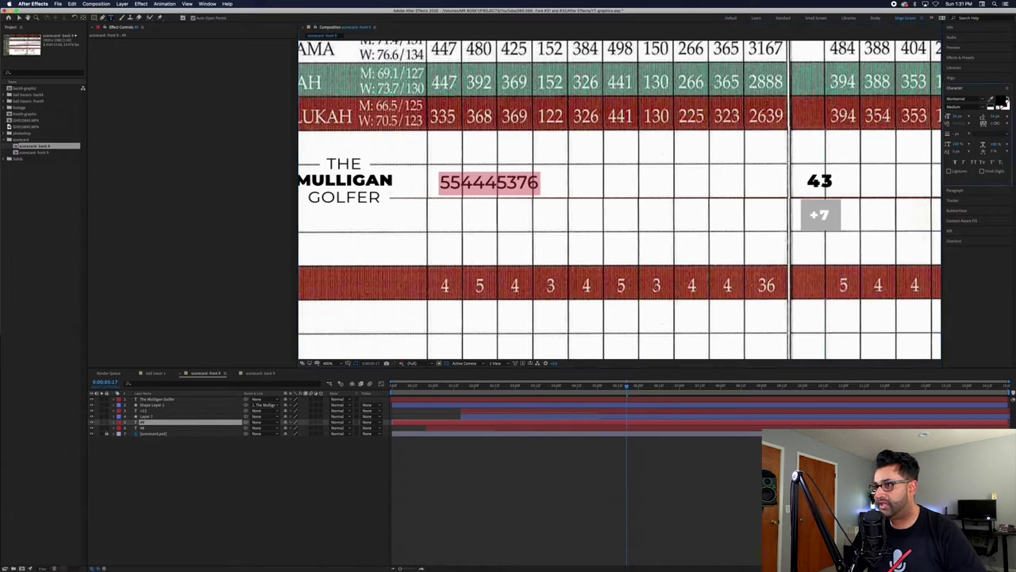
drag(998, 124, 1014, 123)
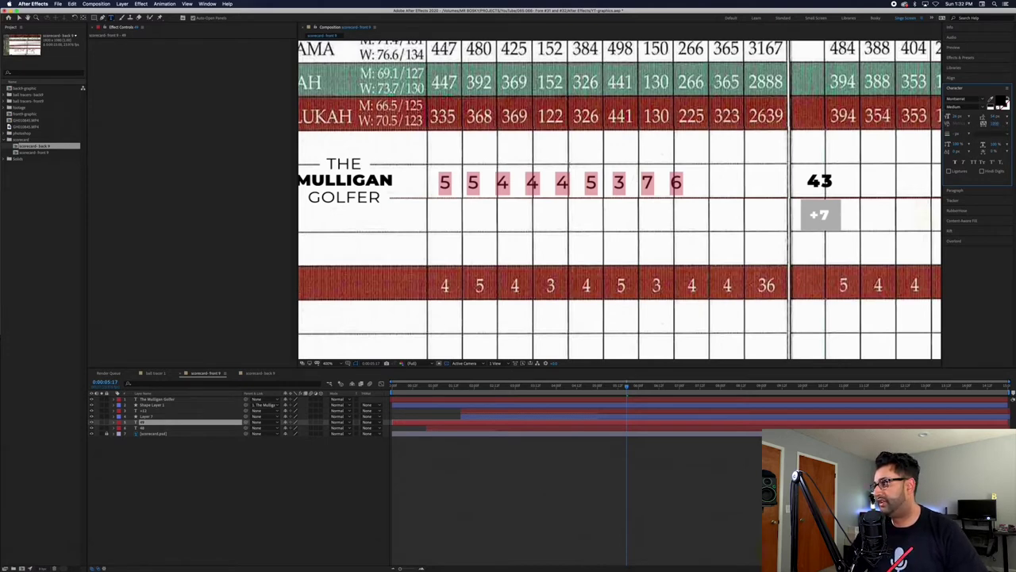
click(994, 121)
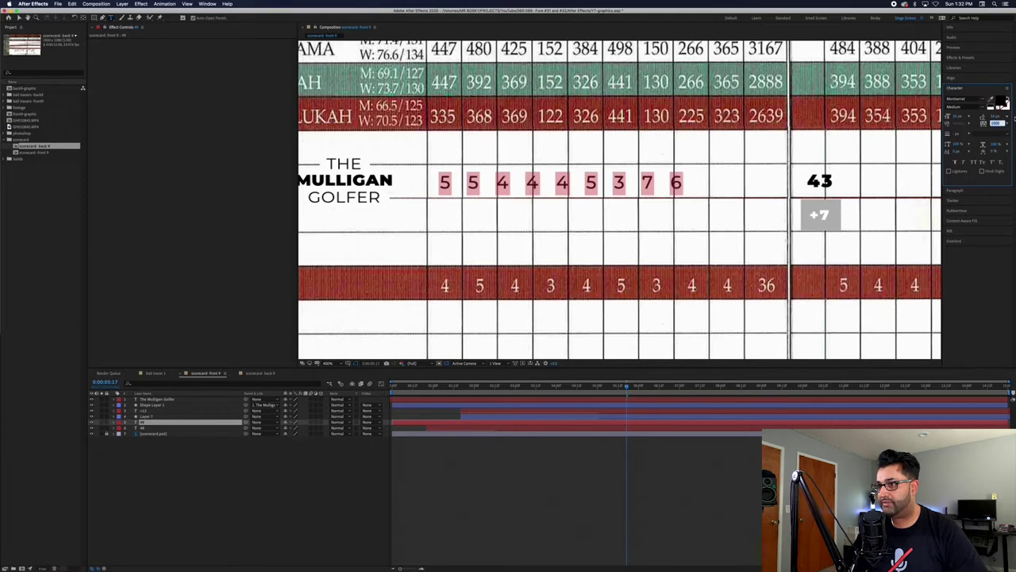
text(0)
key(Return)
Insert spaces between the scores 5 5 4 4 4 5 3 7 6 so each one sits in its column for holes 1 to 9.
click(452, 183)
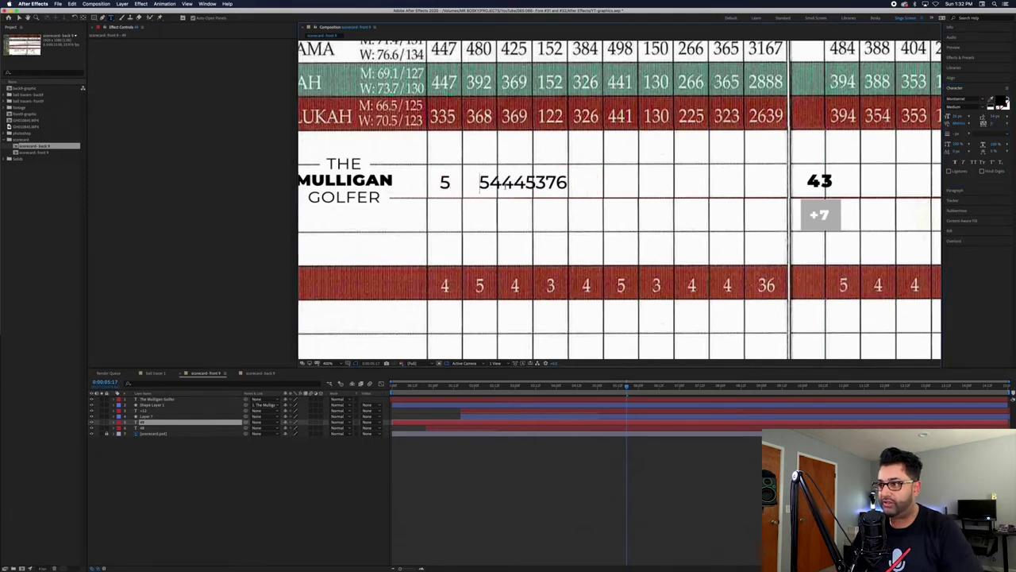
click(492, 184)
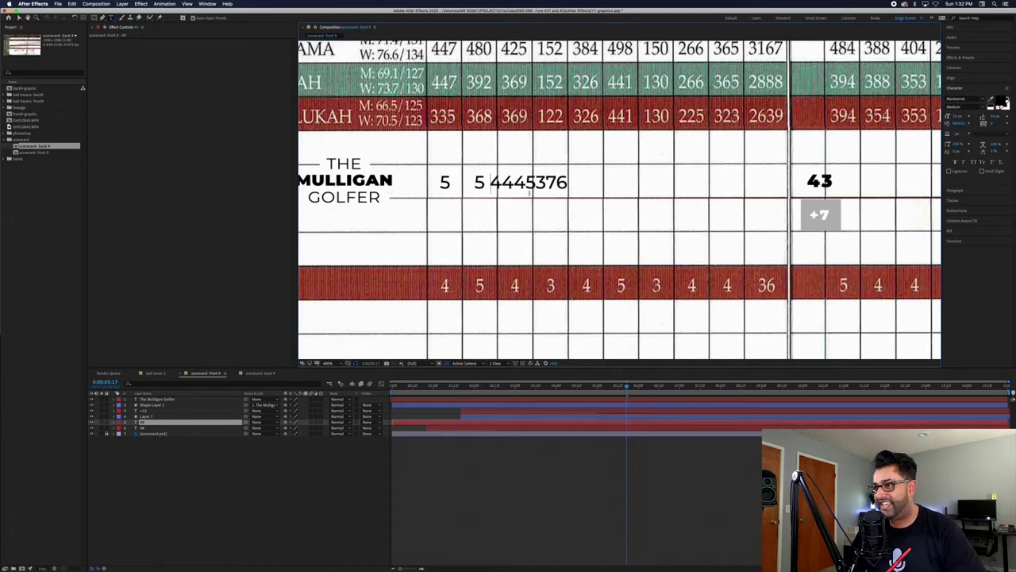
key(BackSpace)
key(BackSpace)
key(BackSpace)
key(BackSpace)
key(BackSpace)
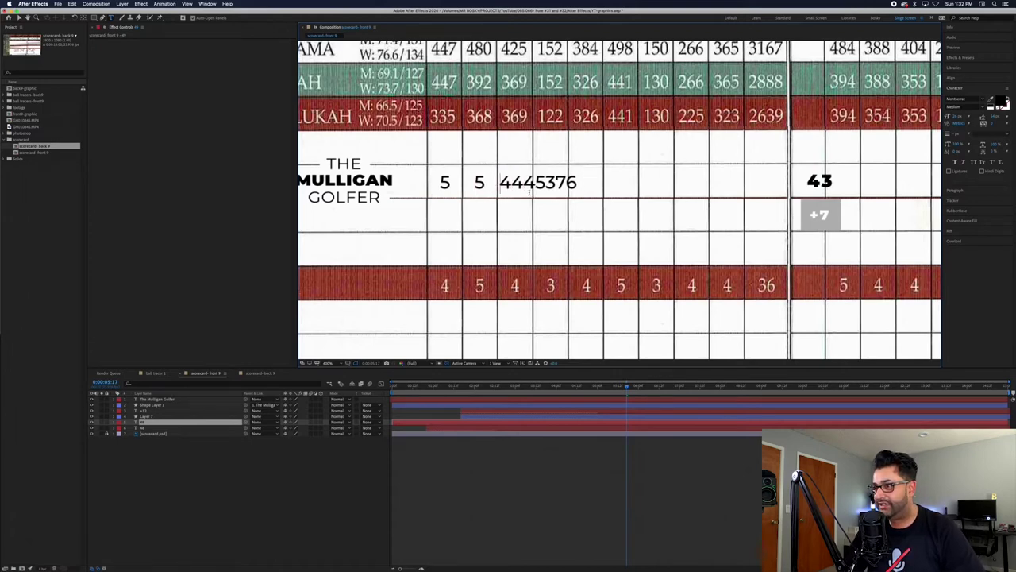
key(Right)
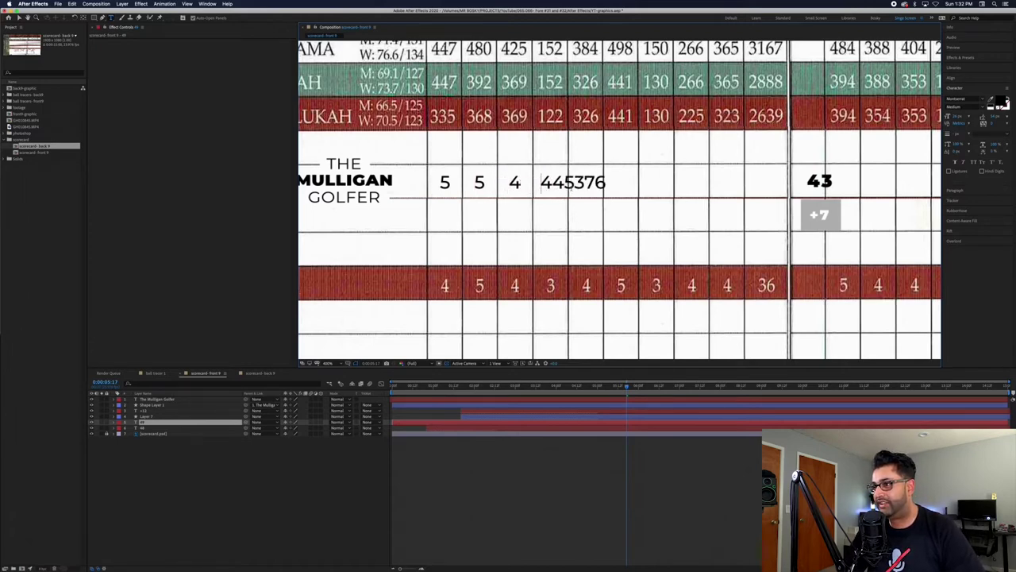
key(Right)
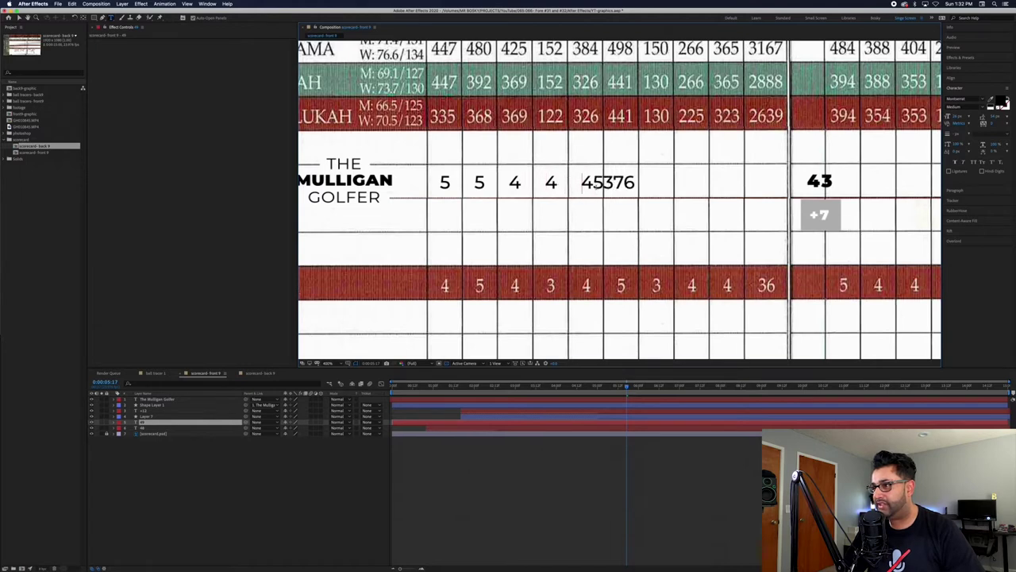
key(Right)
key(Right)
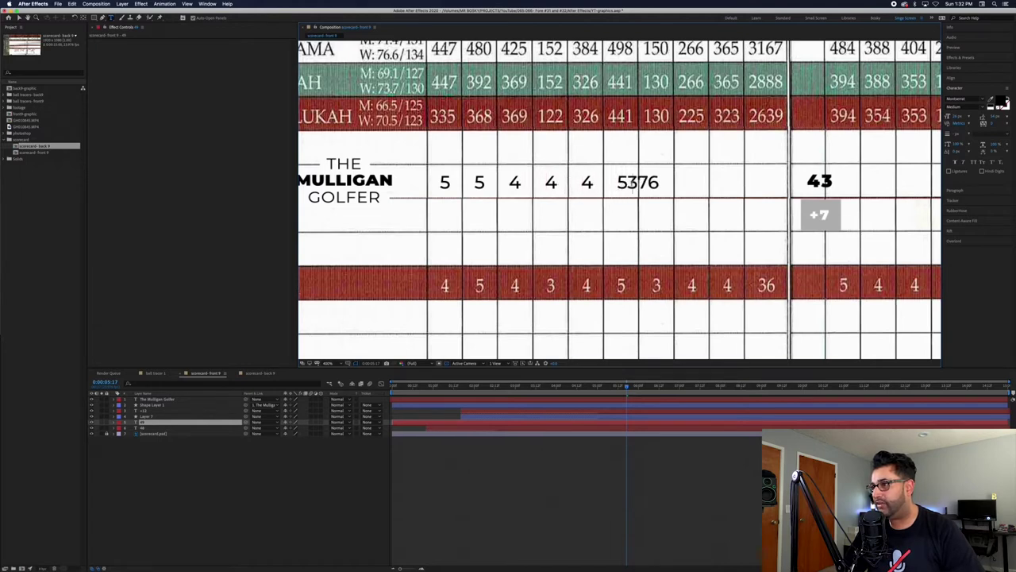
key(Right)
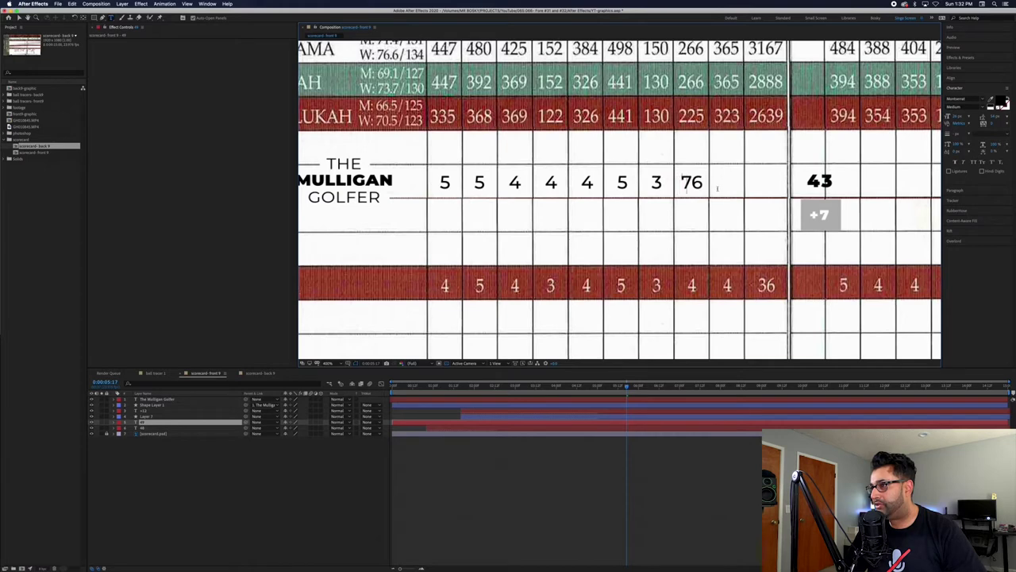
key(Right)
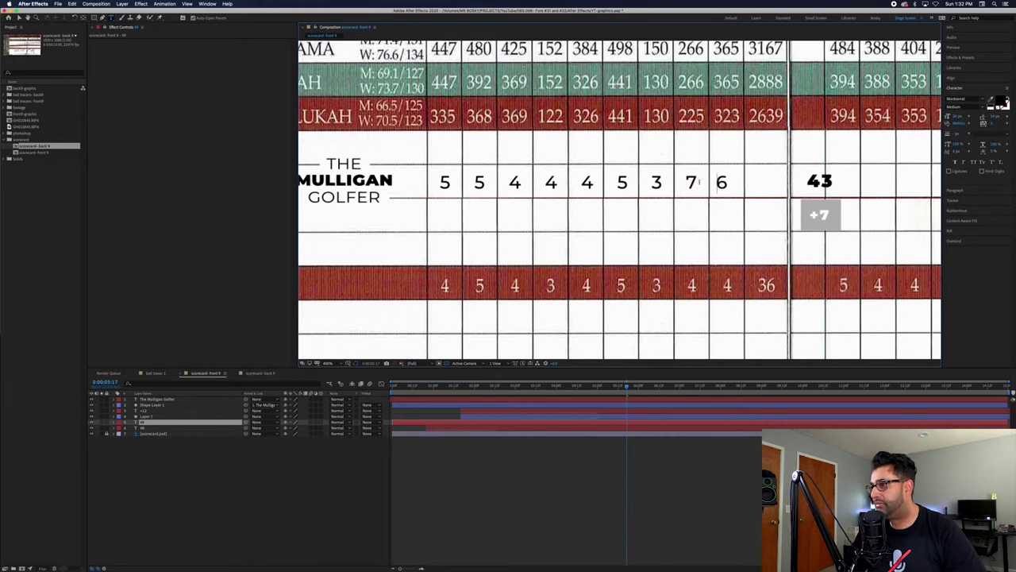
key(Escape)
key(v)
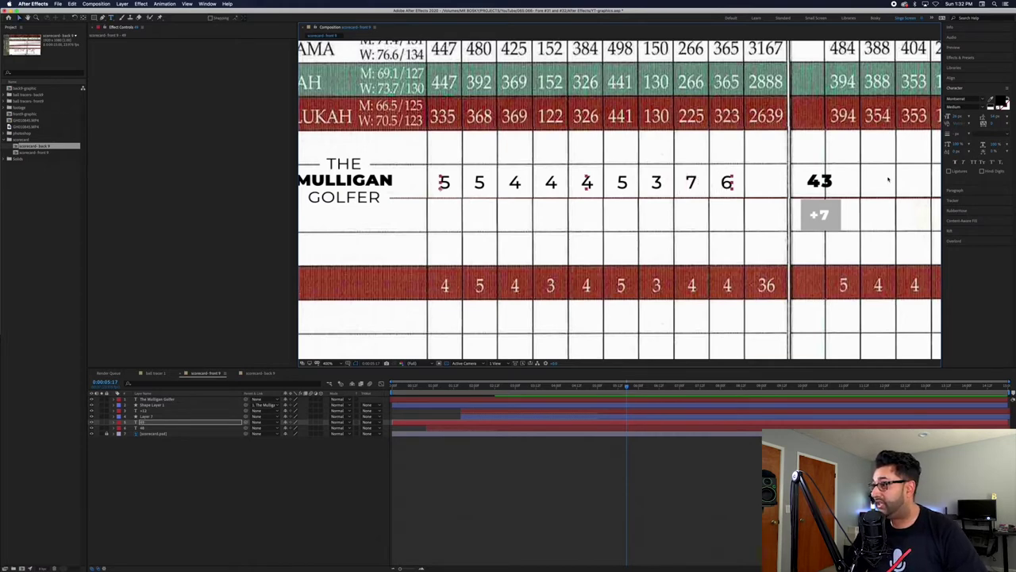
Move the bold 43 total into the Out column and the +7 with its grey box into the cell below it.
drag(828, 182, 775, 183)
drag(821, 208, 767, 207)
key(super+z)
key(super+z)
click(864, 211)
click(813, 218)
shift+click(822, 208)
scroll(822, 208, up, 1)
drag(822, 211, 750, 235)
Fit the grey box to the cell under the 43 total and centre the +7 text inside it.
click(764, 234)
click(744, 235)
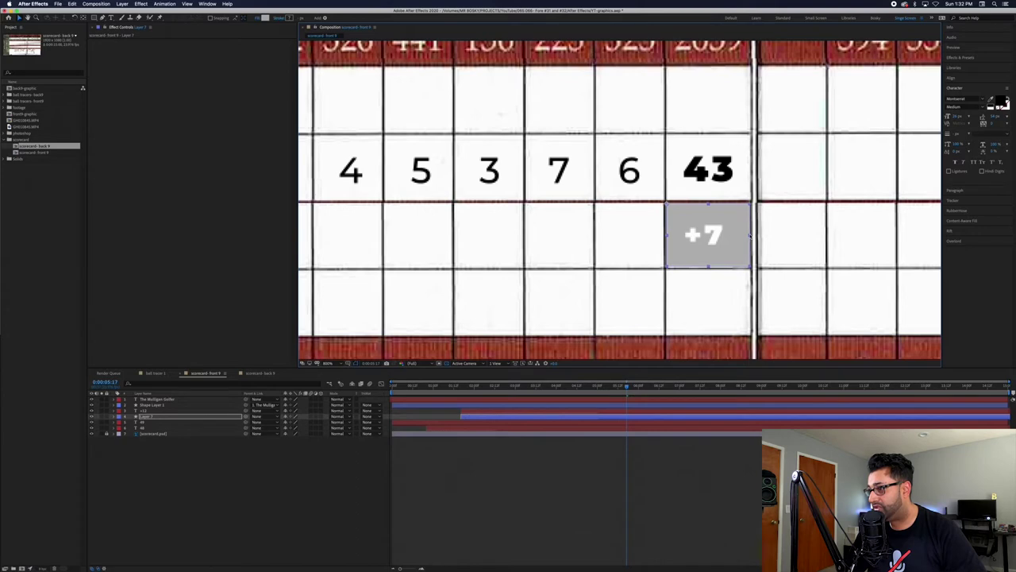
click(707, 234)
click(799, 236)
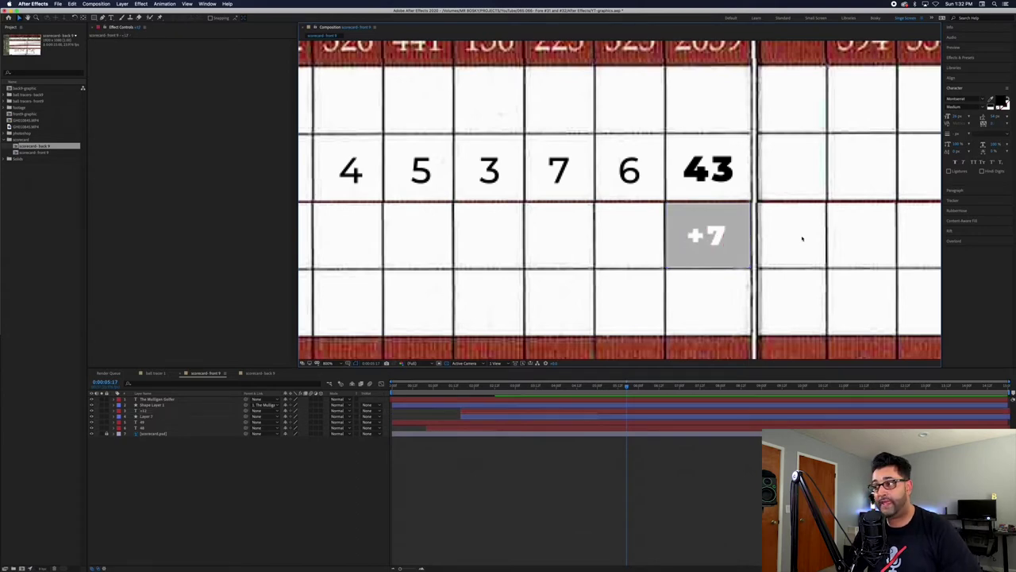
Scrub through the front 9 scorecard timeline to check the score animation on the whole card.
scroll(806, 240, down, 1)
scroll(805, 236, down, 3)
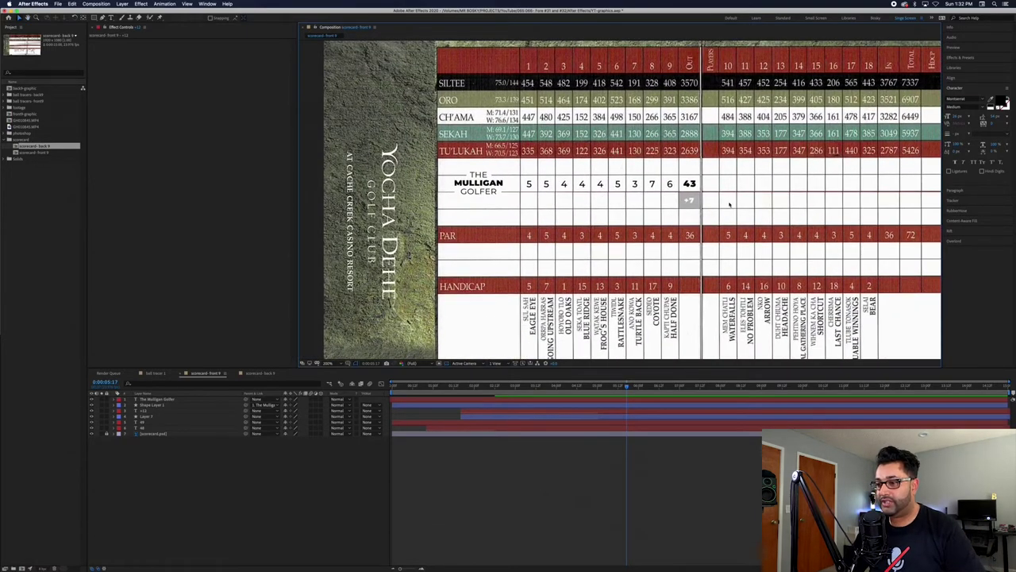
drag(399, 389, 672, 417)
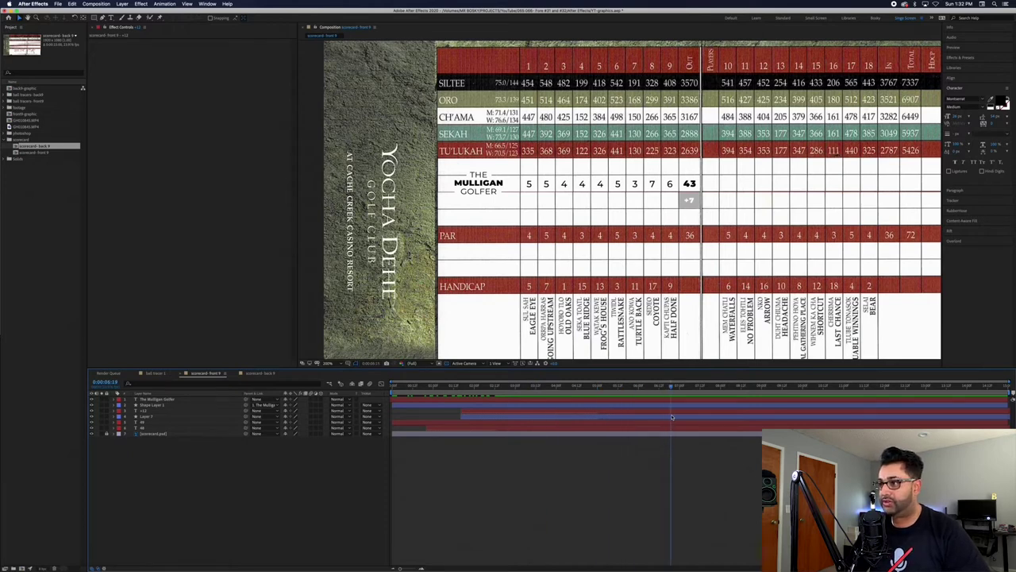
Change the front 9 scores for holes 1, 2 and 3 to 4, 6 and 6.
click(529, 183)
double_click(529, 183)
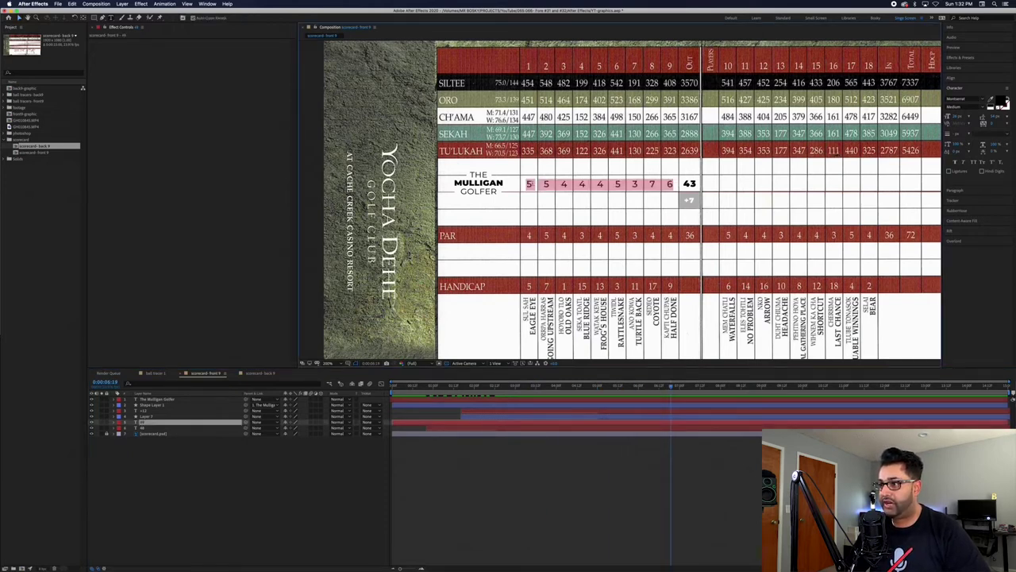
double_click(529, 184)
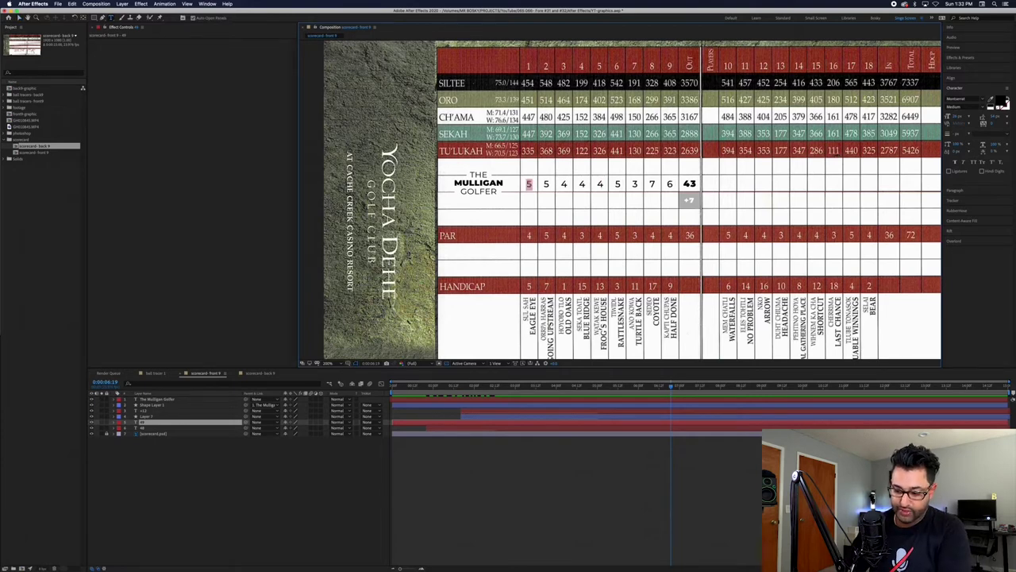
text(4)
key(shift+Right)
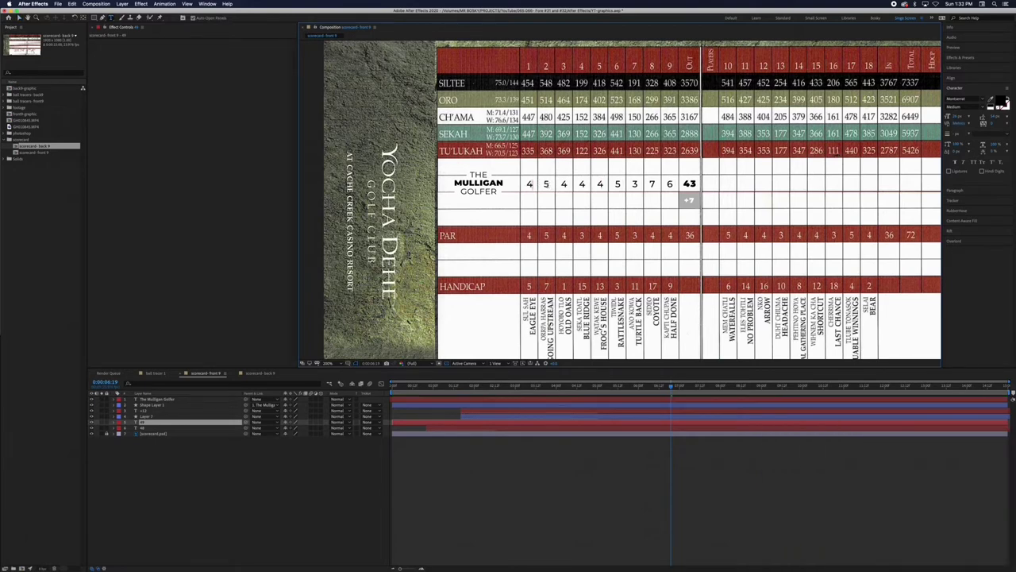
text(6 6)
key(Right)
Change the front 9 scores for holes 5 to 9 to 5, 7, 4, 3 and 5.
key(shift+Right)
text(5)
key(shift+Right)
text(7)
key(shift+Right)
text(4)
key(shift+Right)
text(3)
key(shift+Right)
text(5)
key(KP_Enter)
key(space)
drag(694, 183, 630, 168)
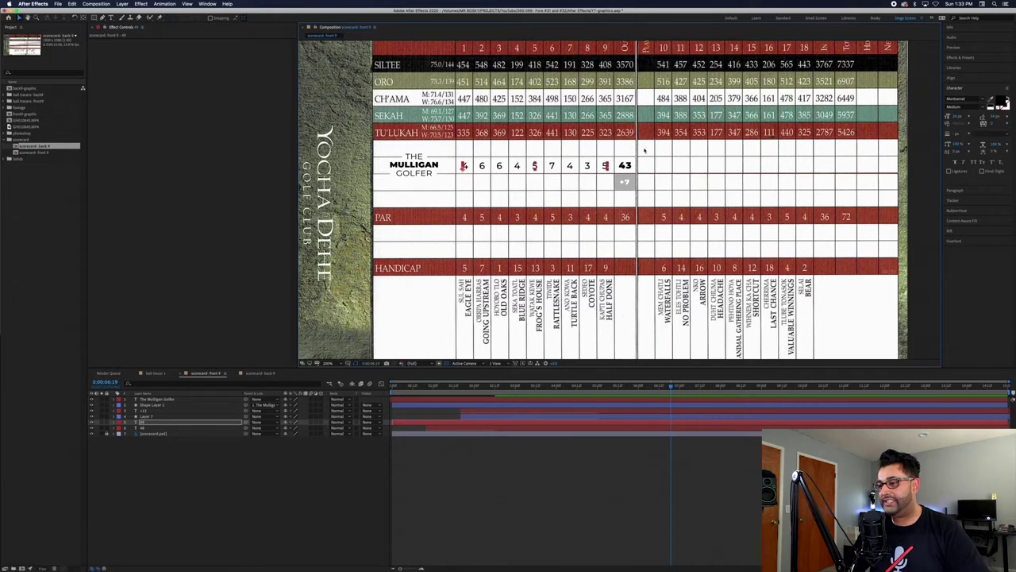
click(521, 476)
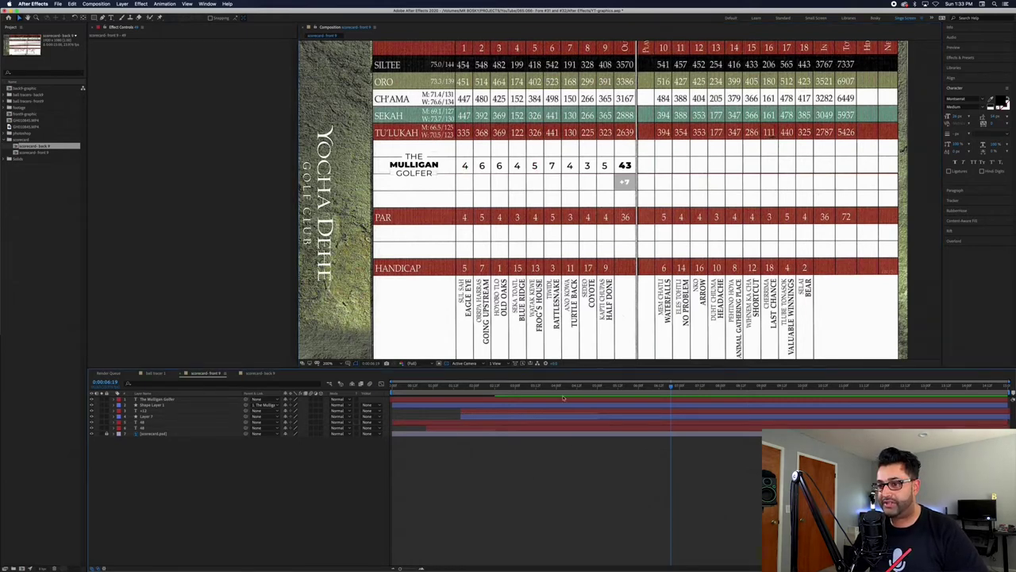
Delete all old score and logo layers from the back 9 scorecard composition, keeping the locked scorecard image.
click(259, 372)
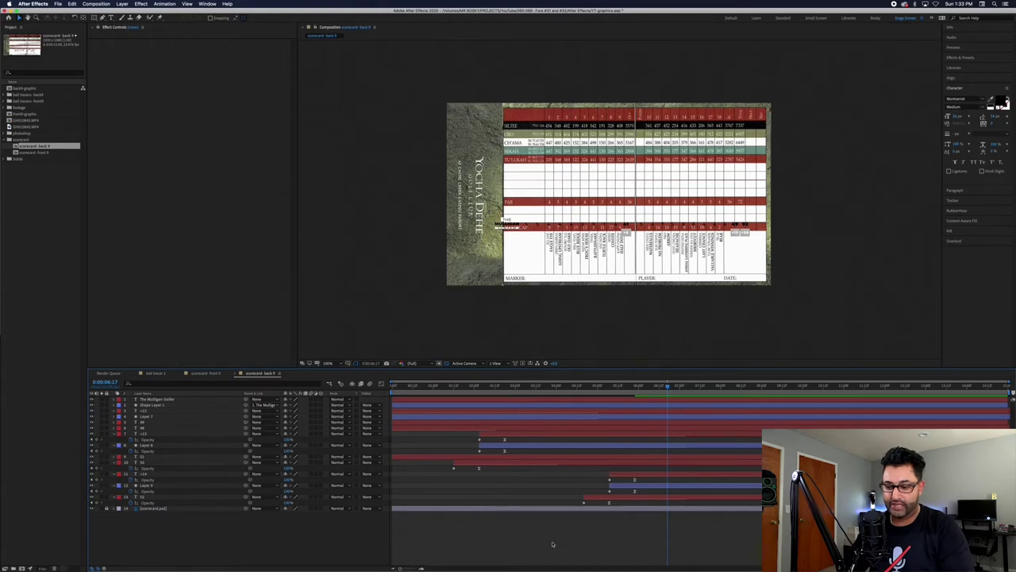
key(u)
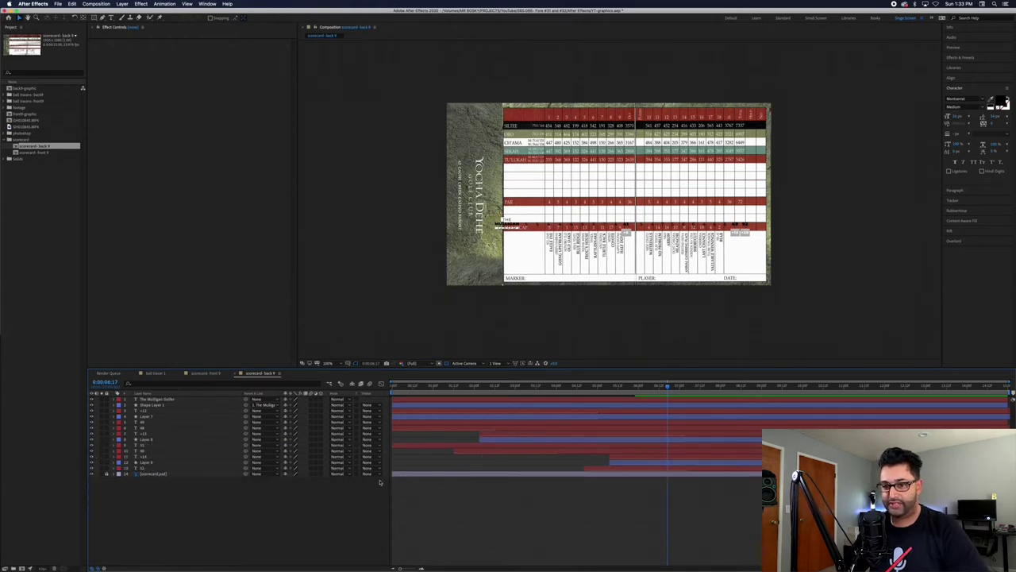
key(ctrl+a)
key(Delete)
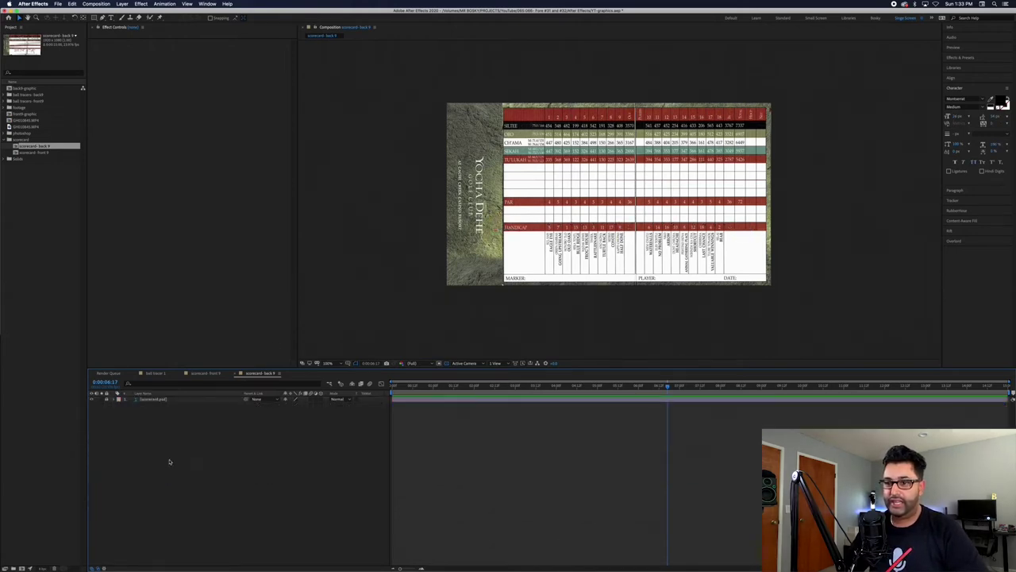
Copy all logo, score and total layers from the front 9 scorecard into the back 9 scorecard composition.
click(205, 374)
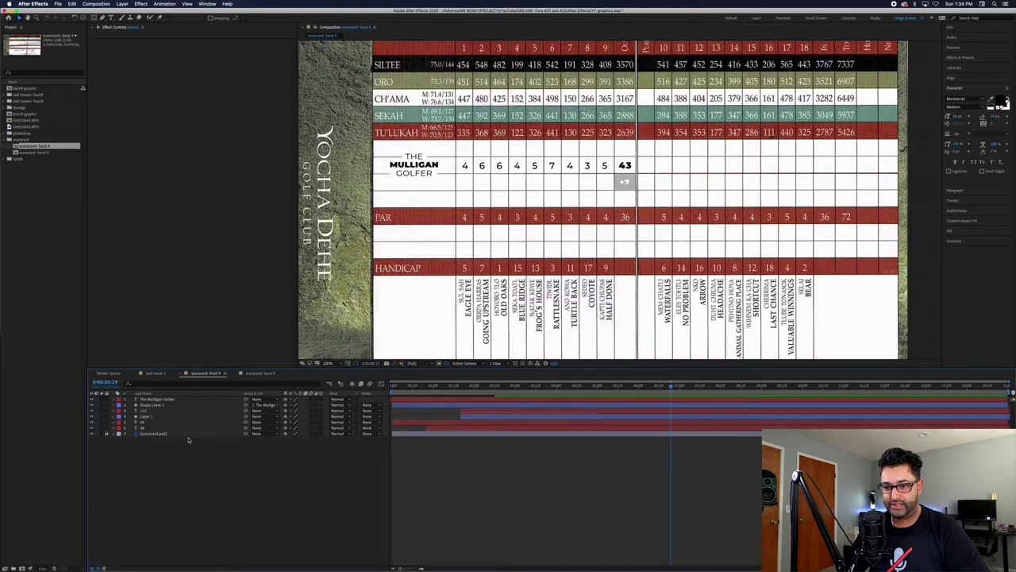
key(ctrl+a)
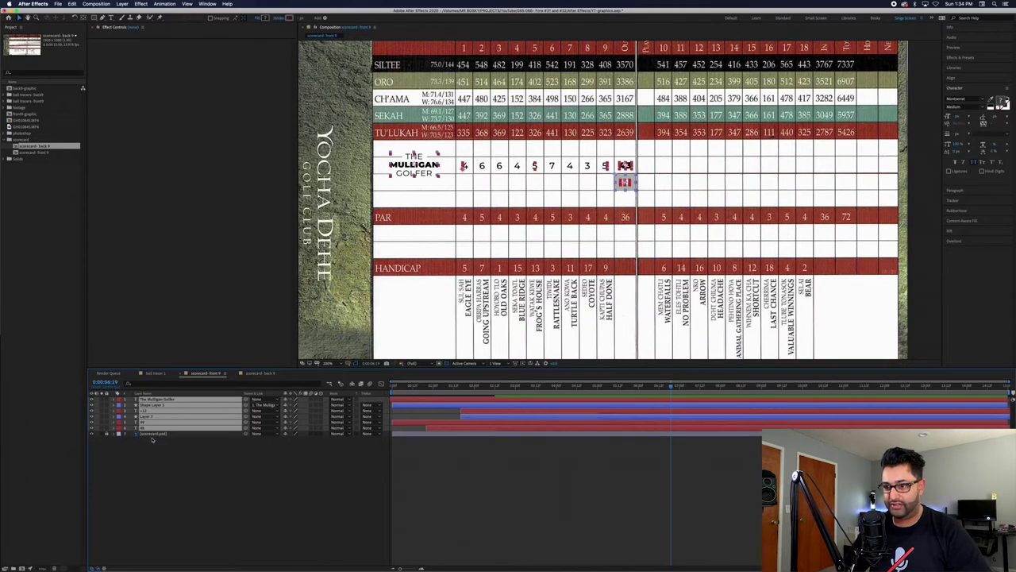
click(270, 374)
key(super+v)
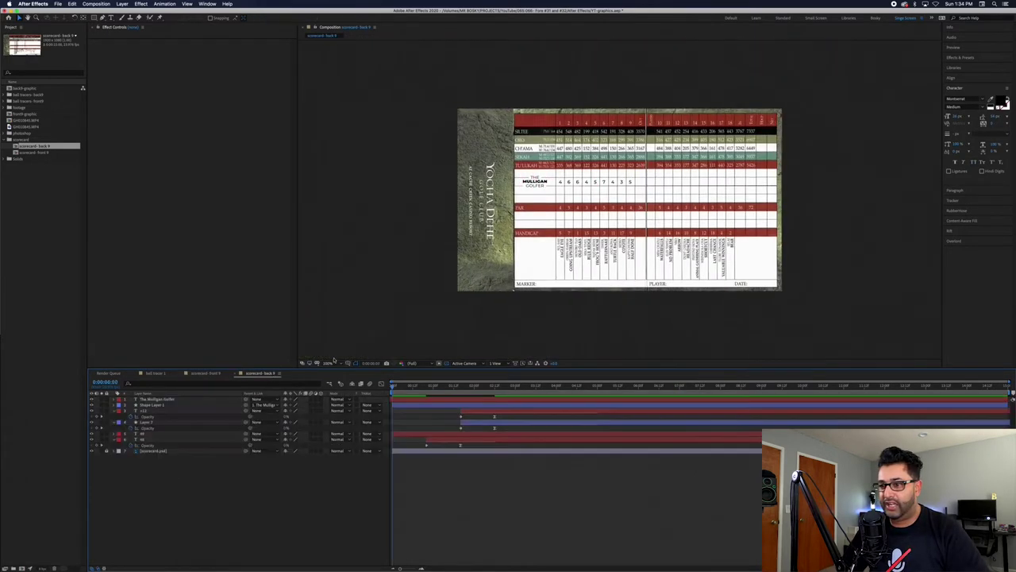
Remove the opacity keyframes from the +7, grey box and 43 total layers in the back 9 scorecard.
click(328, 364)
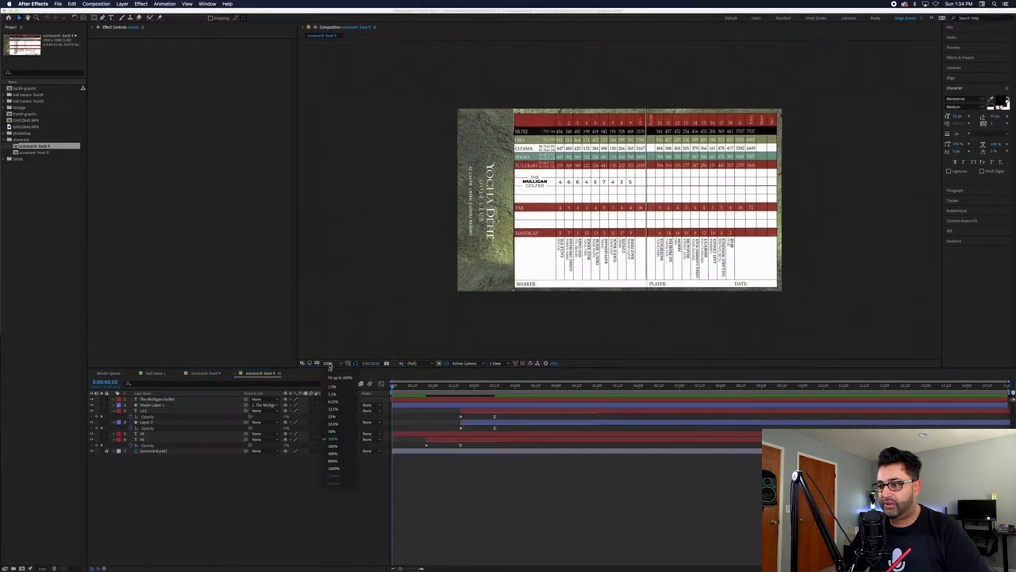
click(331, 369)
drag(401, 389, 627, 411)
drag(500, 416, 421, 453)
click(131, 416)
Make the +7, grey box and 43 total layers start at the beginning of the back 9 timeline.
drag(399, 385, 314, 392)
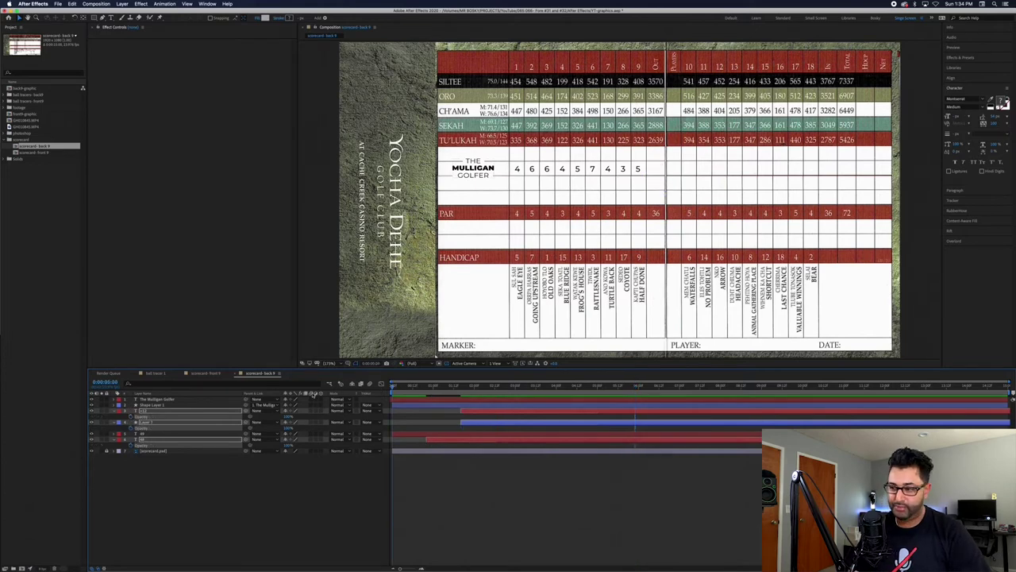
key([)
click(493, 507)
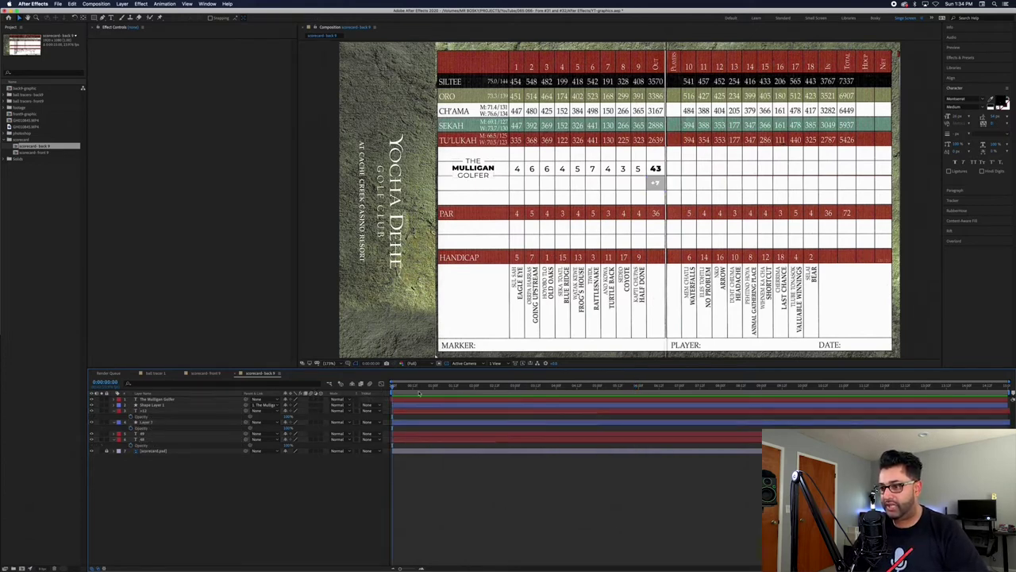
drag(392, 387, 517, 389)
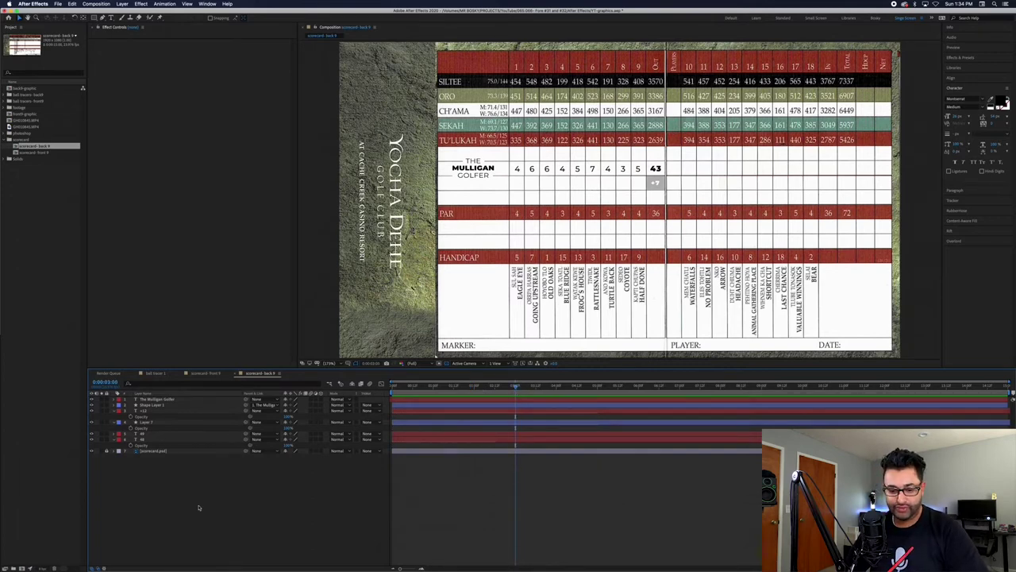
Duplicate the +7, grey box, hole scores and 43 total layers and stack the copies above the originals.
key(u)
click(148, 411)
shift+click(146, 427)
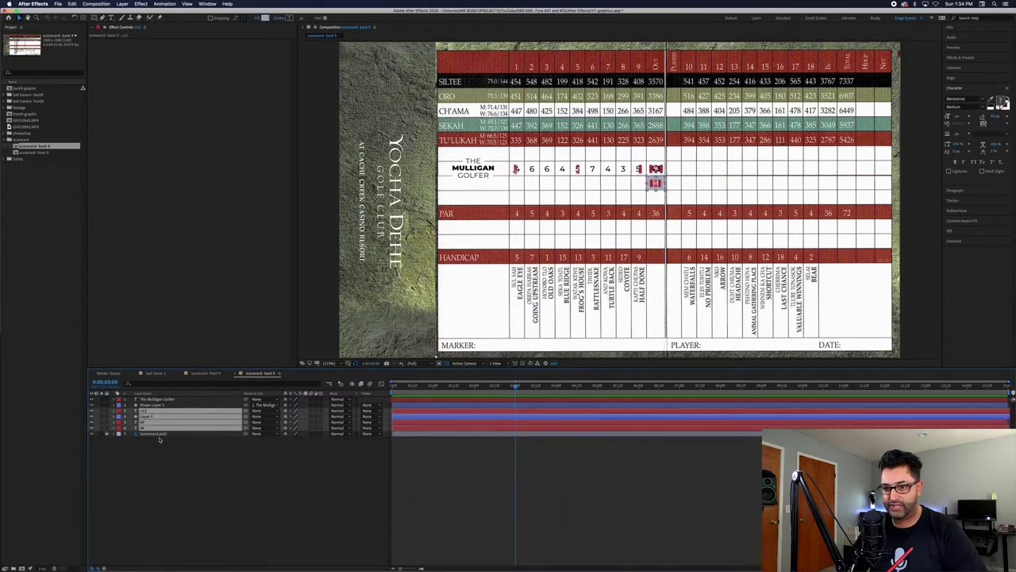
key(super+d)
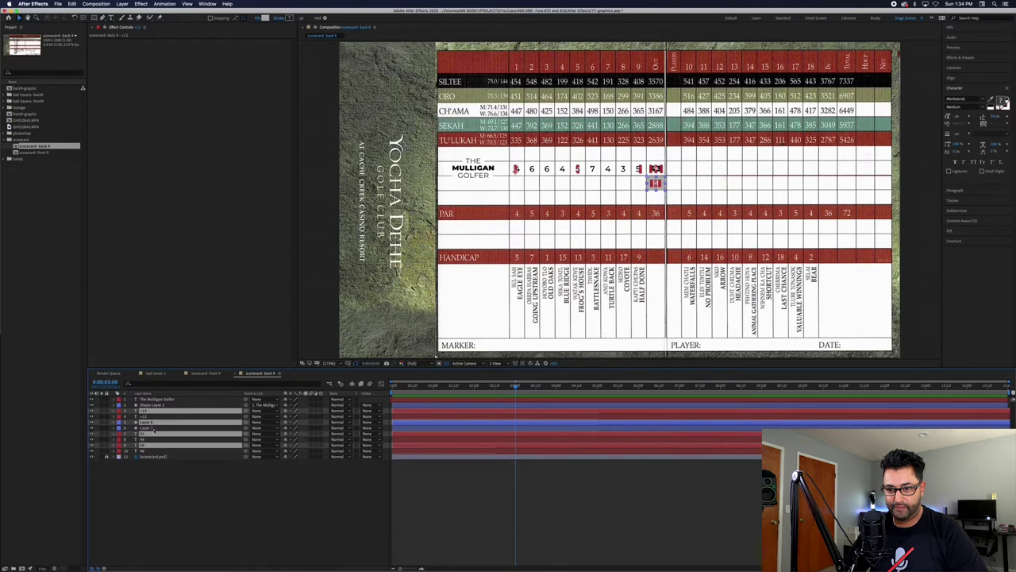
drag(153, 418, 152, 415)
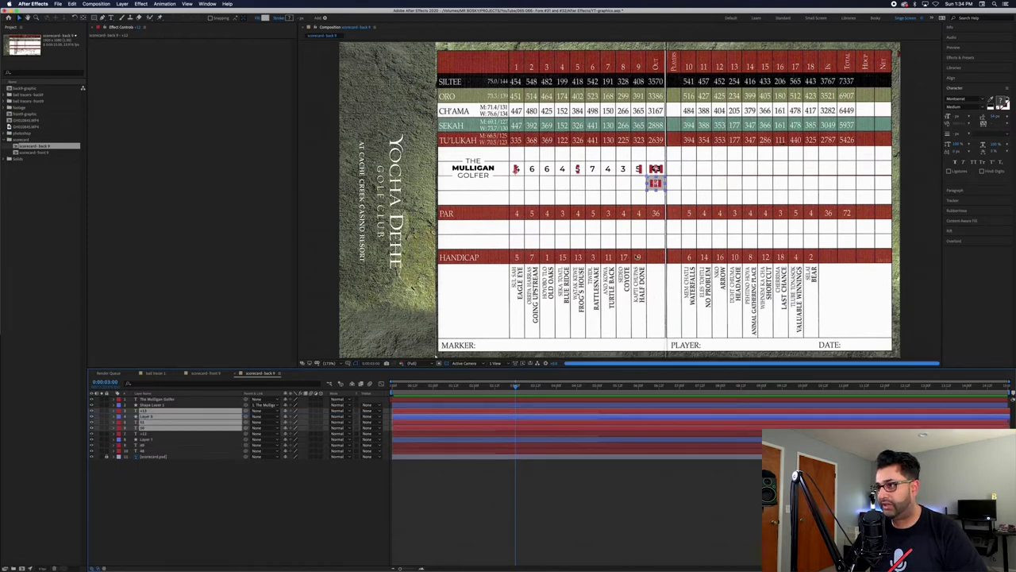
Move the duplicated scores into the columns for holes 10 to 18, with the total and grey box in the In column.
drag(518, 171, 691, 169)
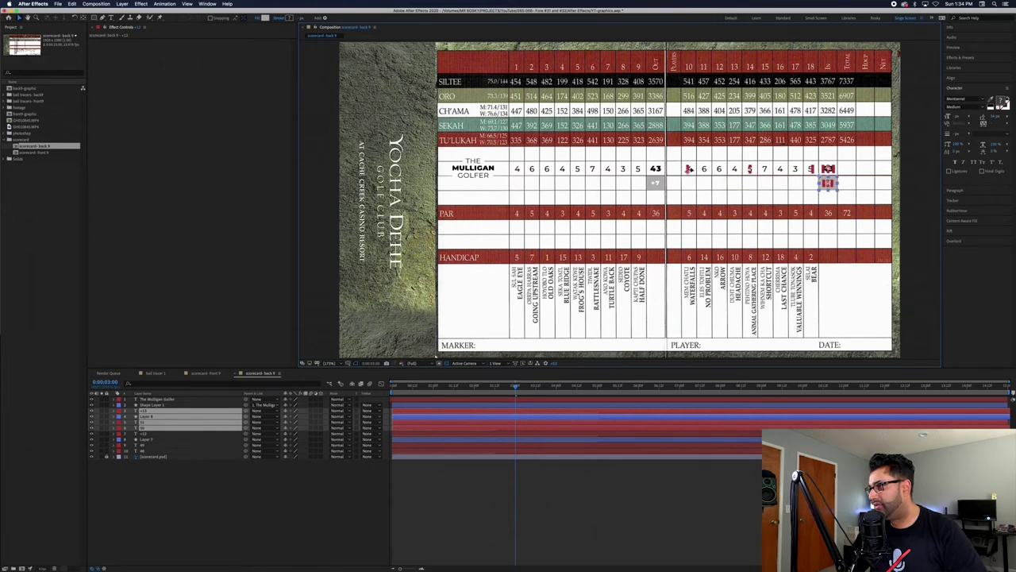
scroll(787, 142, up, 1)
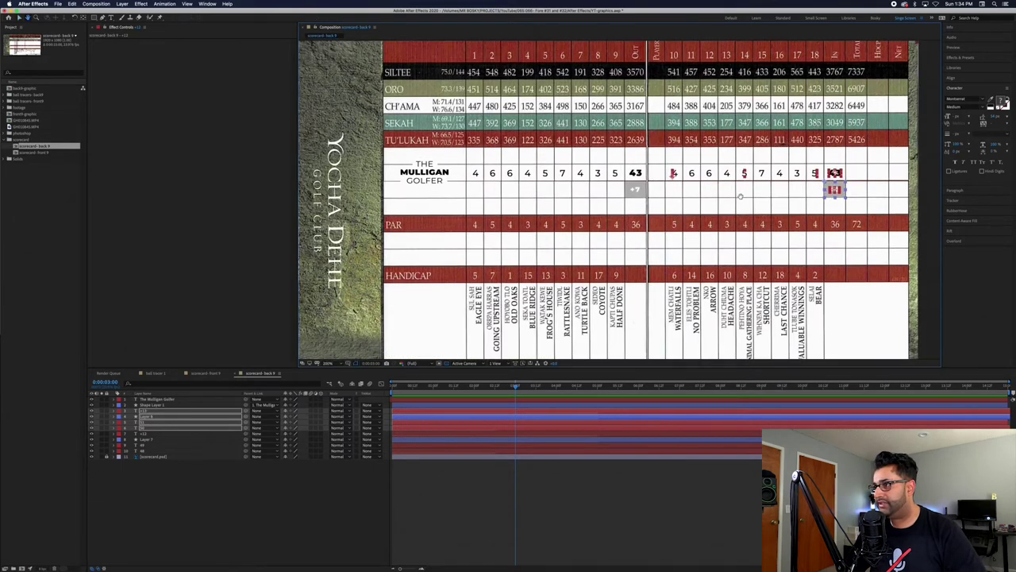
scroll(740, 196, up, 2)
drag(599, 191, 753, 198)
scroll(753, 198, down, 2)
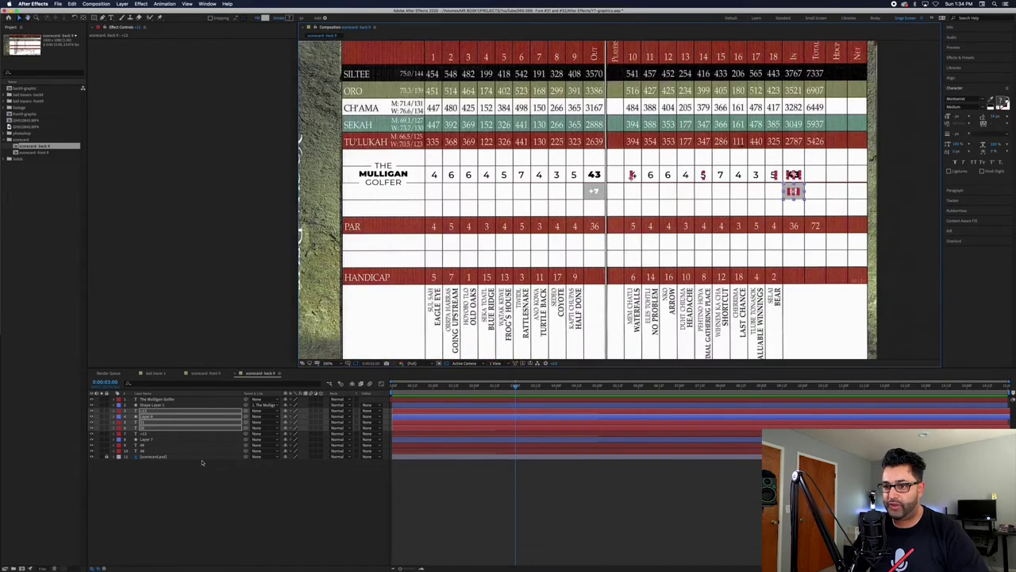
Return to the front 9 scorecard and add up its scores 4, 6, 6, 4, 5, 7, 4, 3 and 5 in Calculator.
click(190, 374)
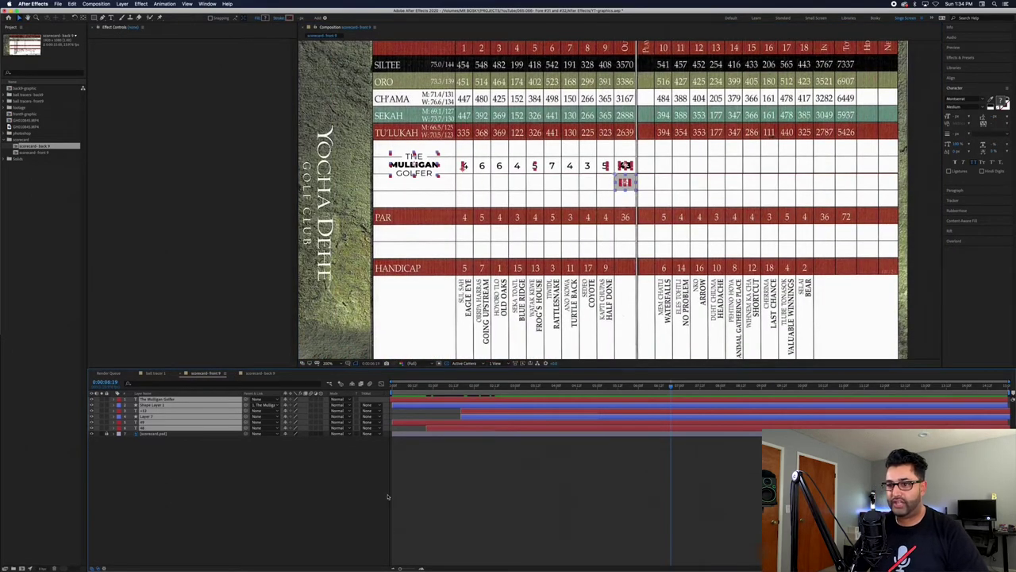
click(639, 498)
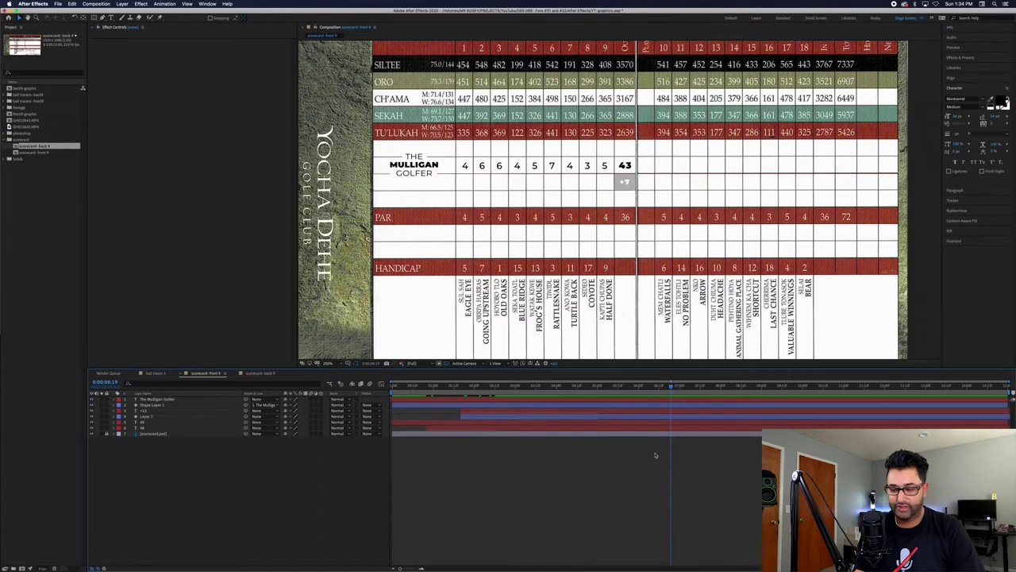
key(super+space)
text(calc)
key(Return)
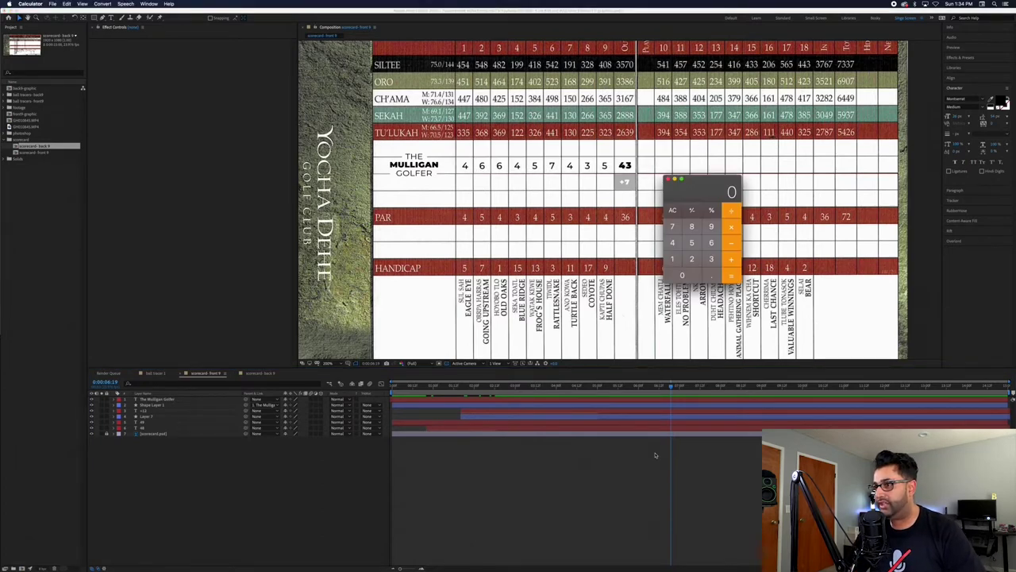
text(4)
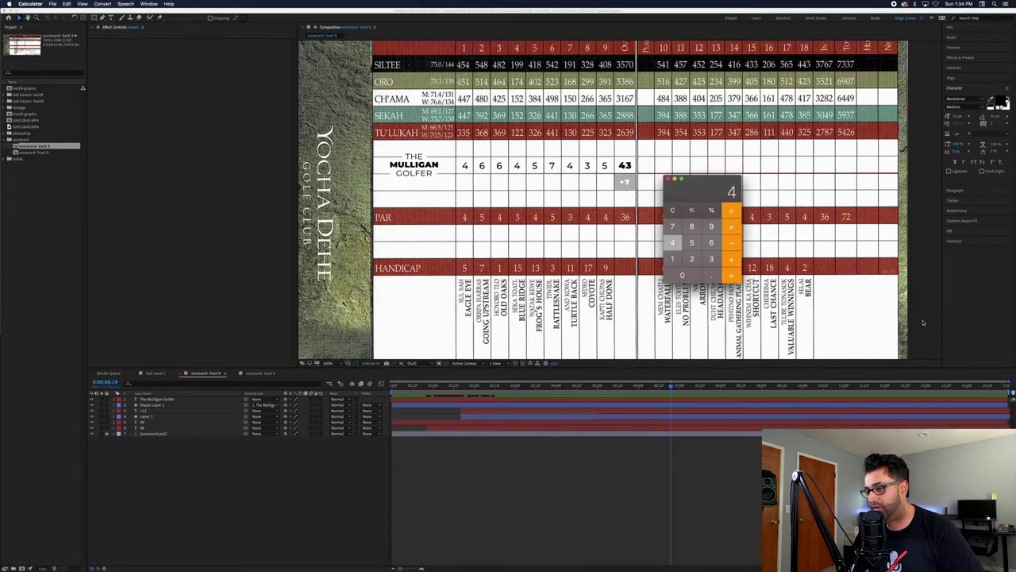
text(+4+5+7+)
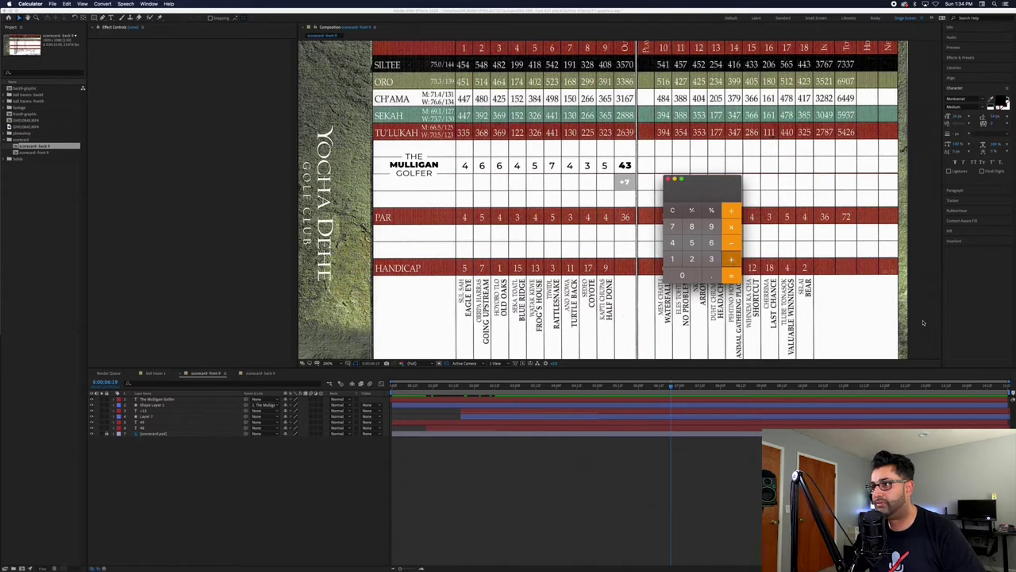
text(4+3+5=)
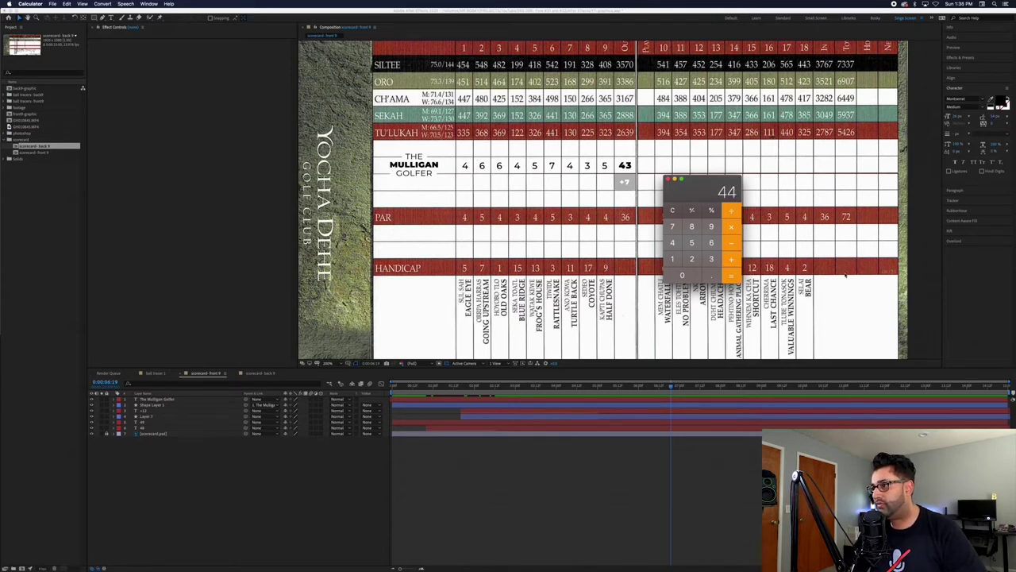
Close Calculator and change the front 9 total in the Out column to 44.
click(668, 180)
click(626, 165)
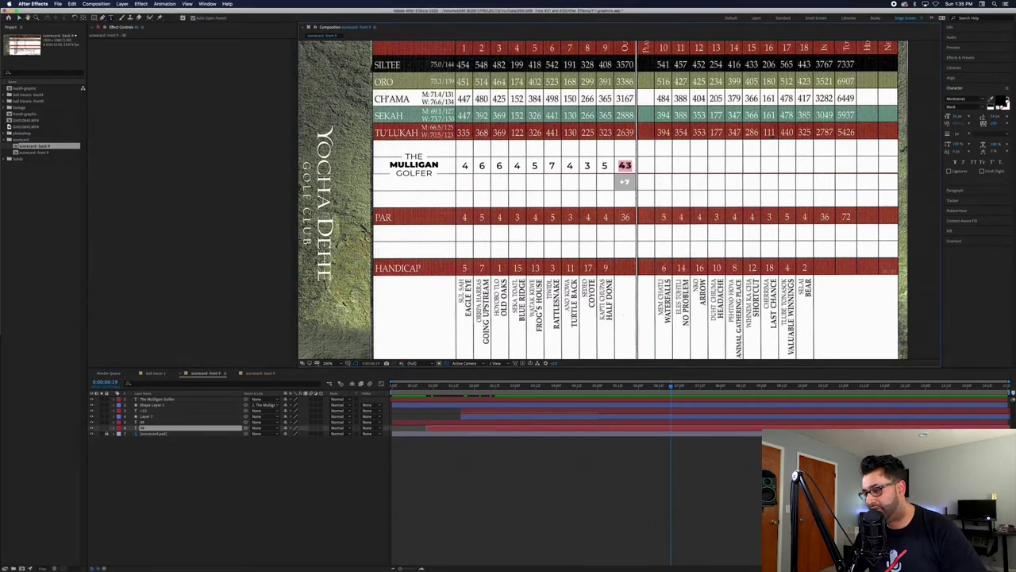
text(44)
key(KP_Enter)
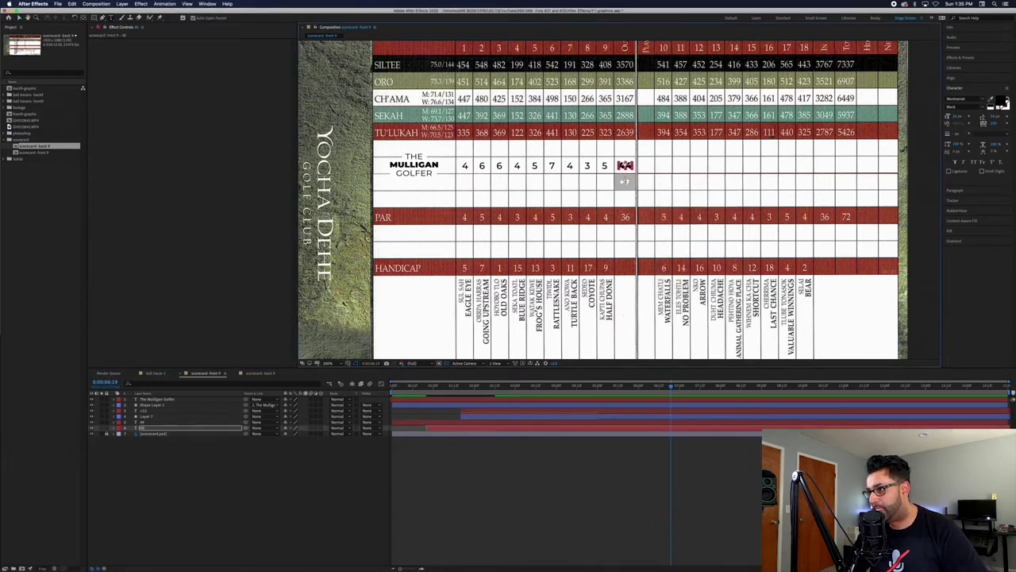
Change the over-par text in the grey box under the front 9 total to +8.
click(626, 182)
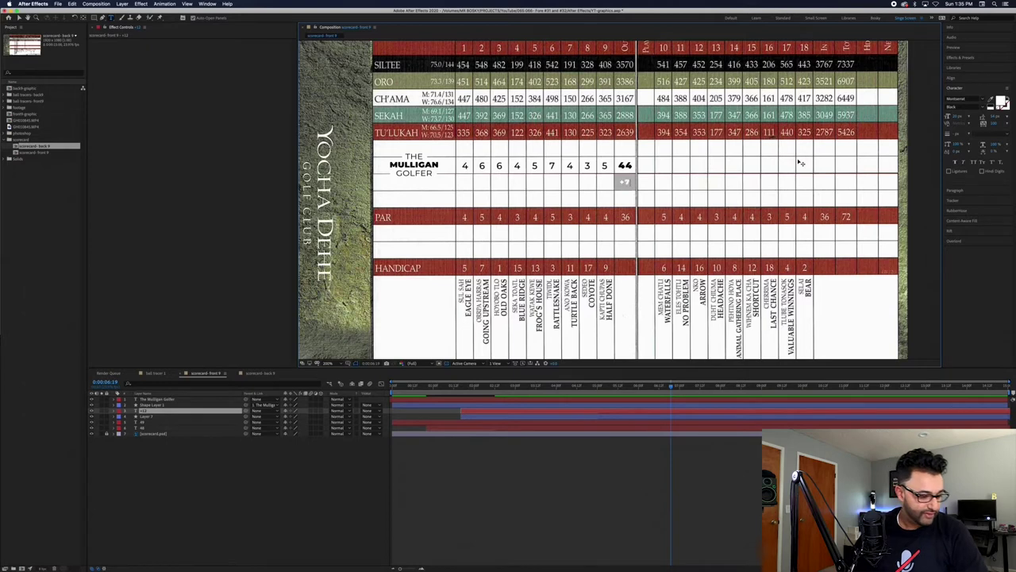
text(8)
key(KP_Enter)
key(v)
click(574, 309)
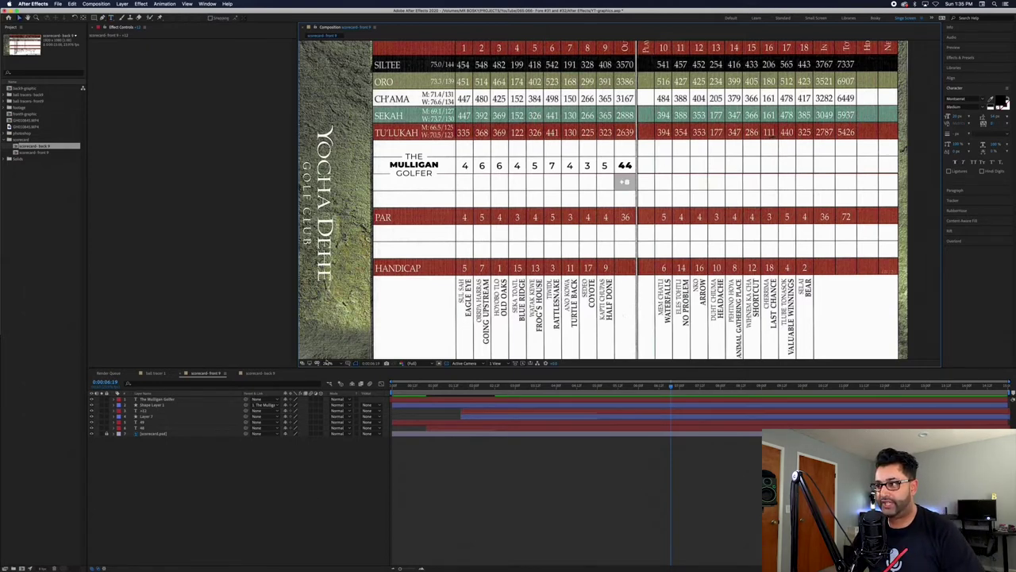